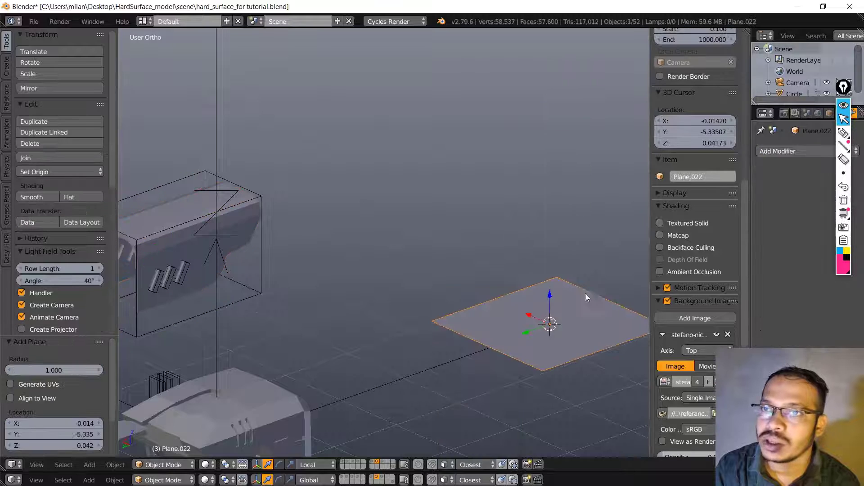
- Examine the existing mirrored hood part and its slanted side vents from several angles
middle_drag(585, 293, 518, 244)
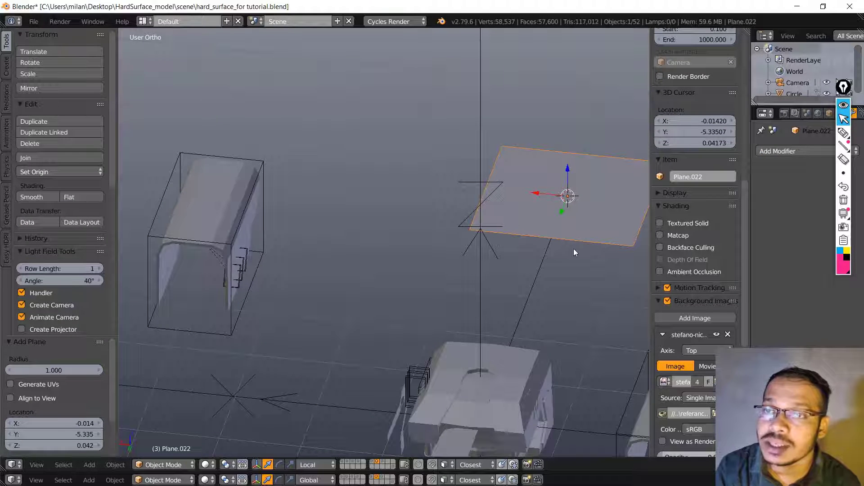
middle_drag(266, 271, 363, 266)
scroll(396, 245, up, 3)
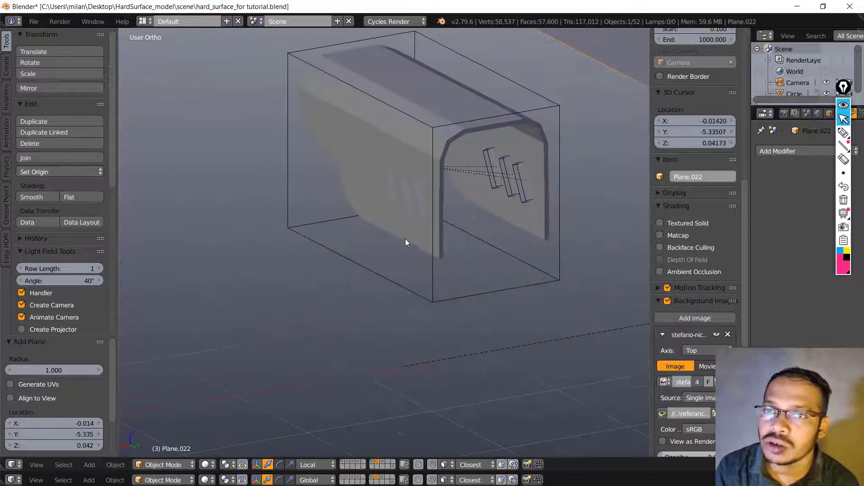
middle_drag(405, 242, 361, 263)
scroll(446, 239, up, 4)
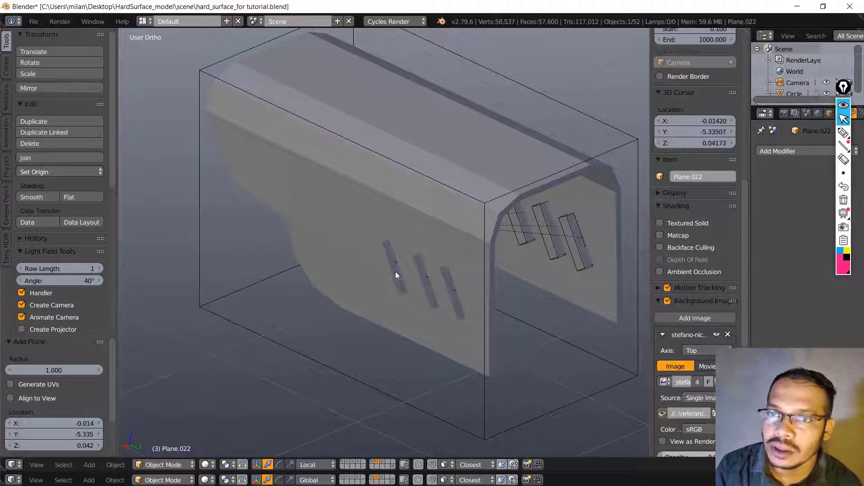
middle_drag(502, 229, 495, 232)
middle_drag(441, 209, 352, 150)
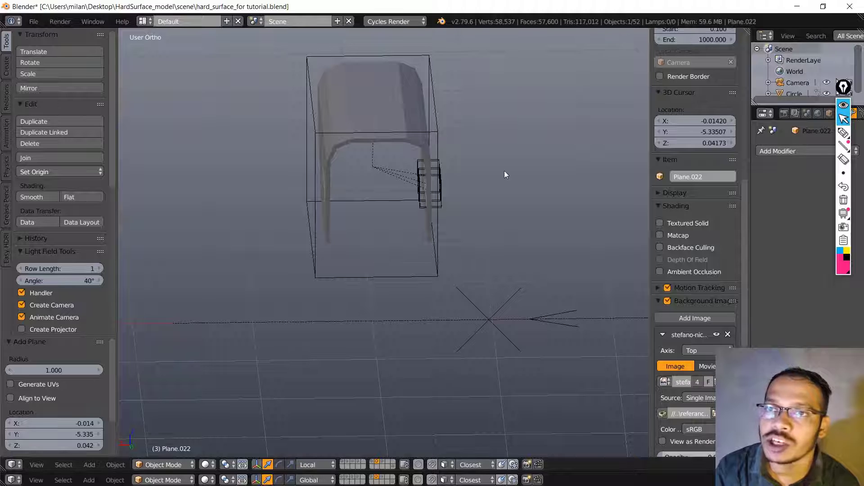
middle_drag(505, 175, 427, 159)
- Cut the plane in half with one centred loop cut in Edit Mode
key(Tab)
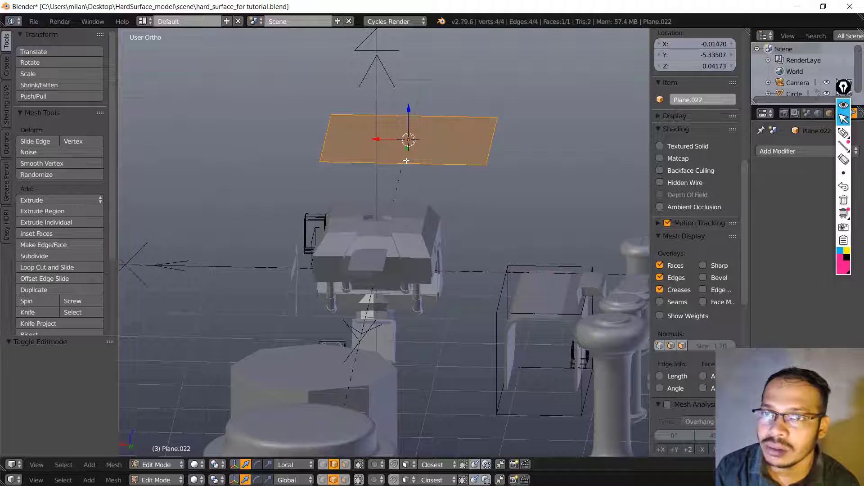
key(ctrl+r)
click(452, 156)
right_click(452, 156)
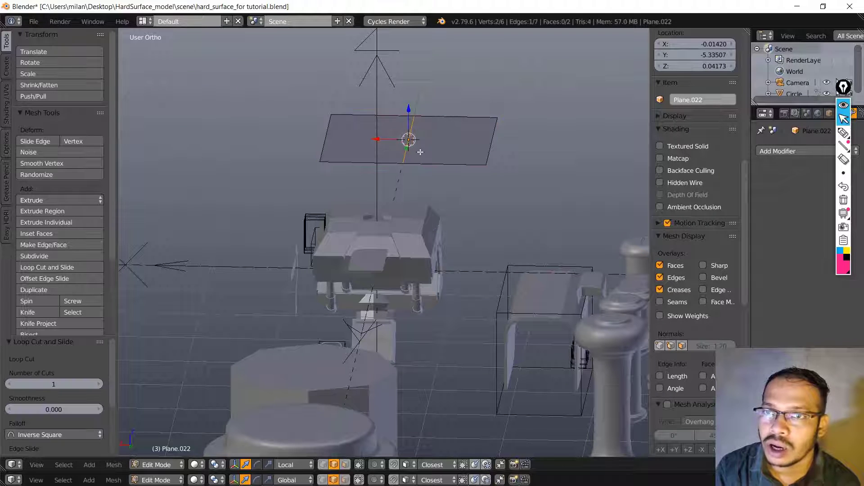
- Delete the face on one side of the centre cut, keeping the other half of the plane
key(ctrl+Tab)
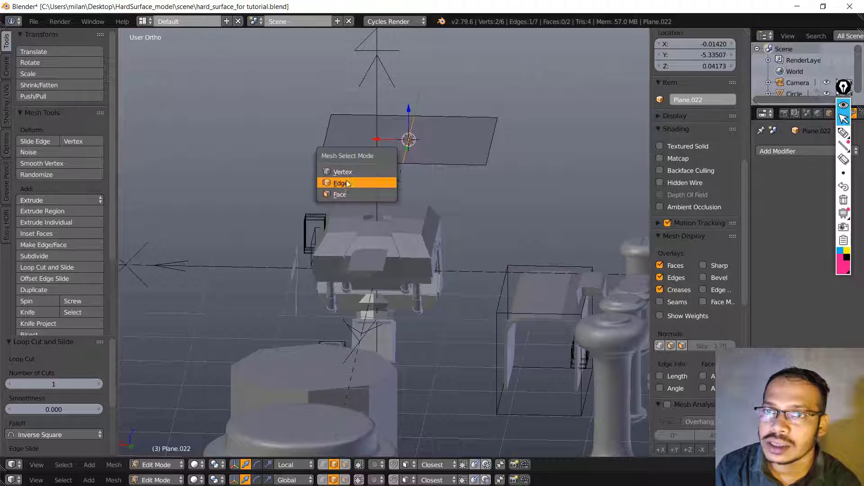
click(349, 174)
right_click(367, 139)
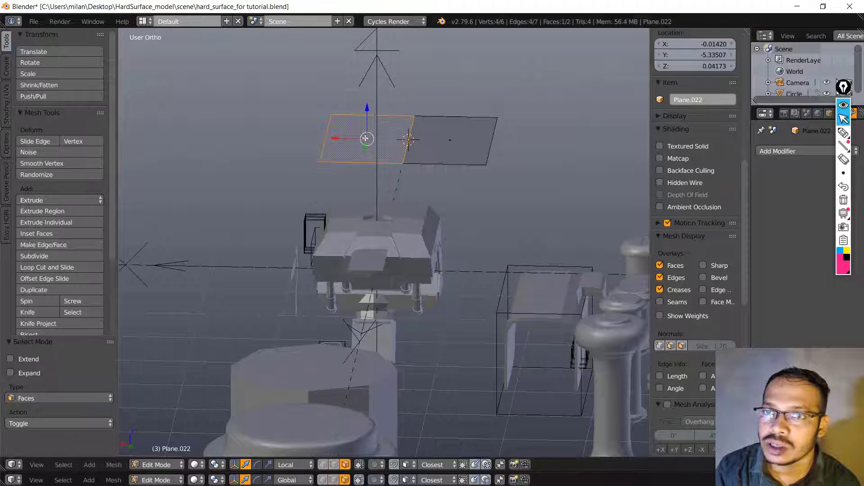
key(x)
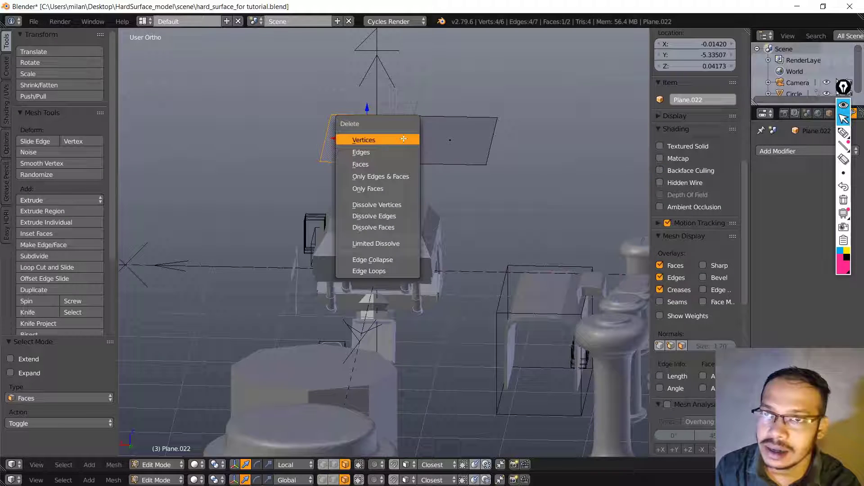
click(371, 165)
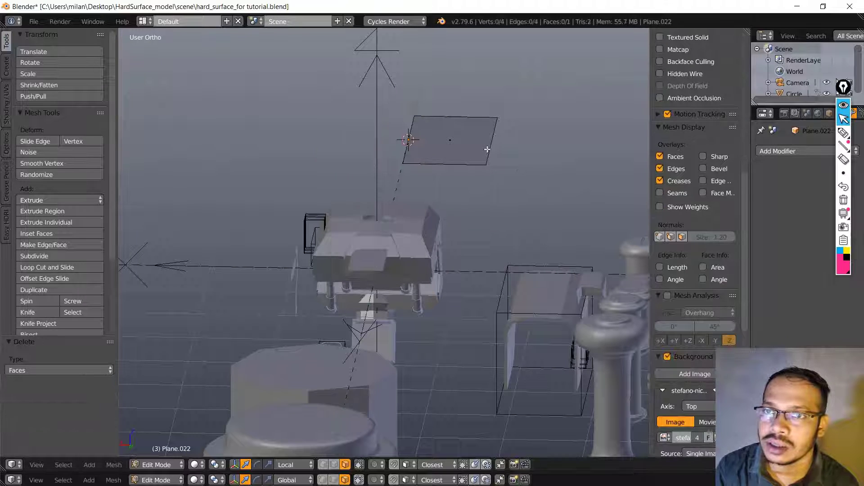
- Return to Object Mode and draw two opposing arrows outward from the half plane's origin with the screen pen
key(Tab)
scroll(470, 122, up, 7)
shift+middle_drag(463, 90, 364, 395)
middle_drag(395, 226, 412, 241)
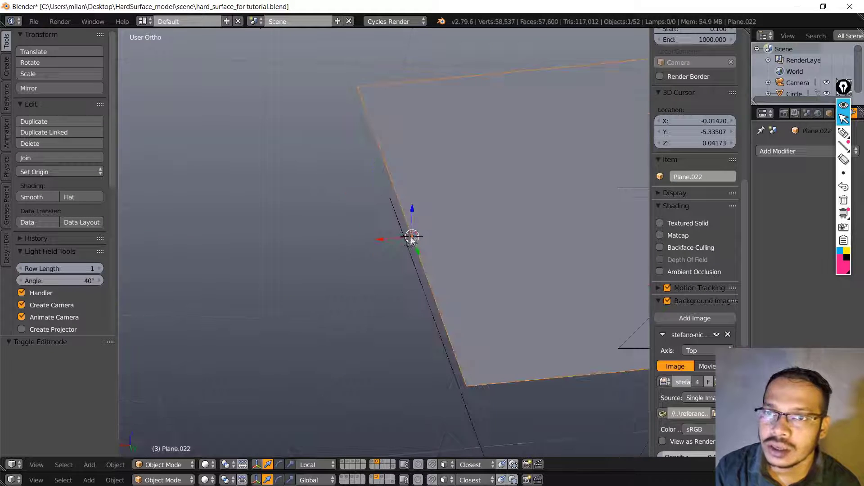
scroll(411, 239, down, 3)
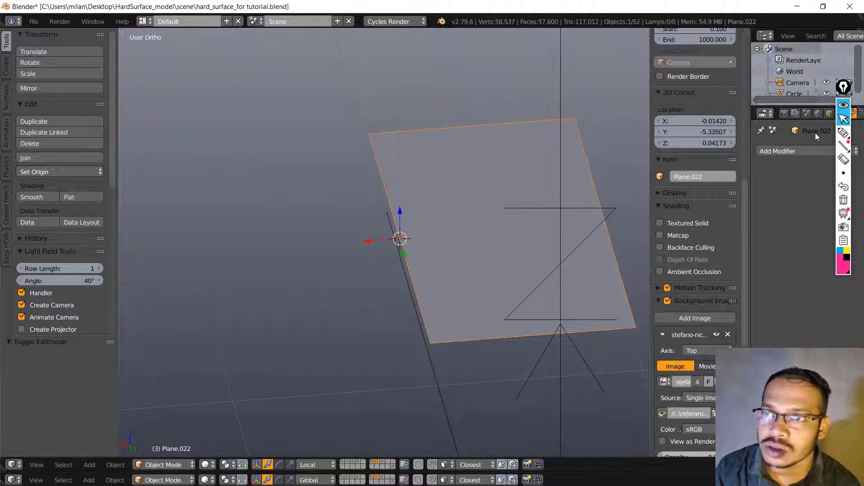
click(844, 134)
click(847, 135)
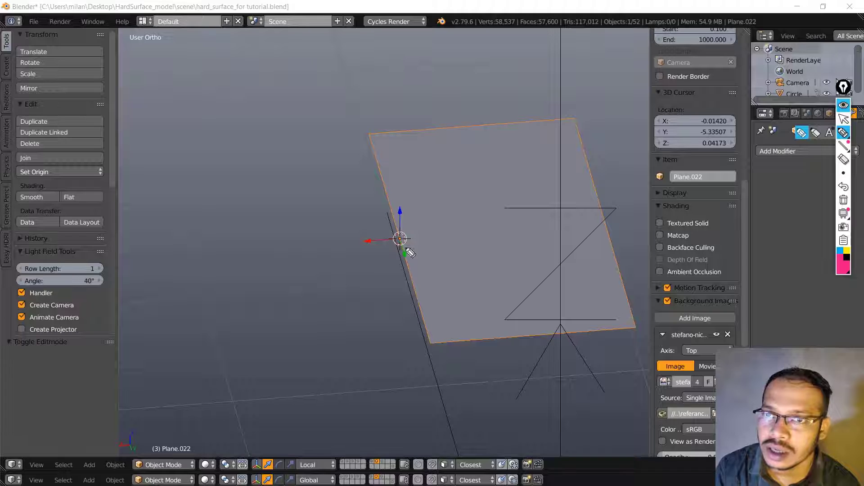
drag(407, 236, 571, 224)
drag(399, 241, 273, 246)
drag(299, 221, 312, 265)
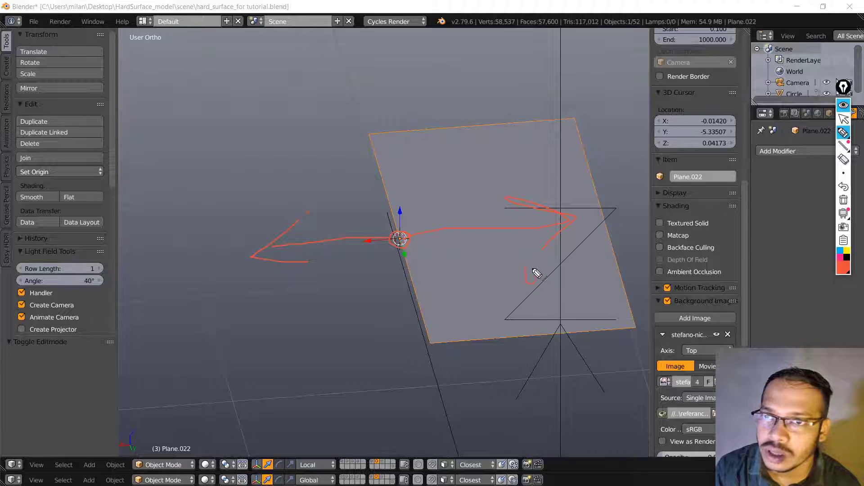
- Draw a second pivot point inside the plane with arrows pointing both ways, and leave the screen pen
drag(537, 274, 496, 307)
drag(541, 280, 627, 258)
drag(595, 250, 620, 276)
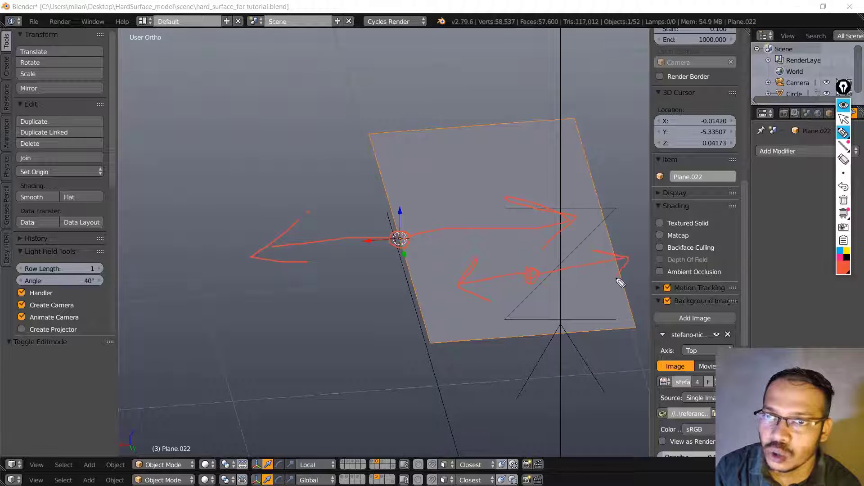
click(843, 119)
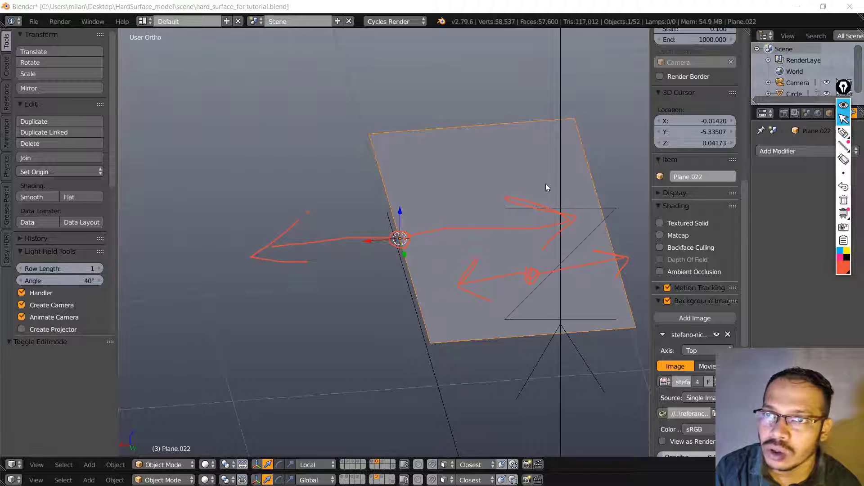
- Add a Mirror modifier to the half plane
click(779, 152)
click(634, 268)
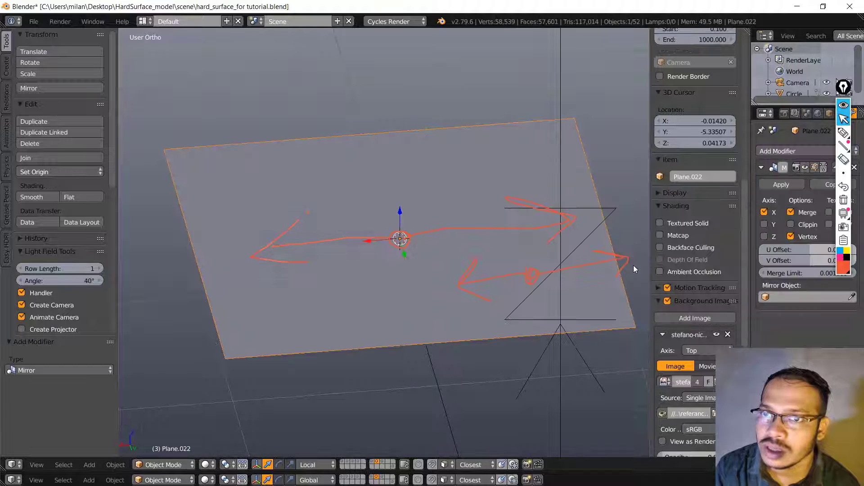
mouse_move(426, 250)
middle_down()
mouse_move(335, 147)
mouse_move(369, 195)
mouse_move(479, 185)
middle_up()
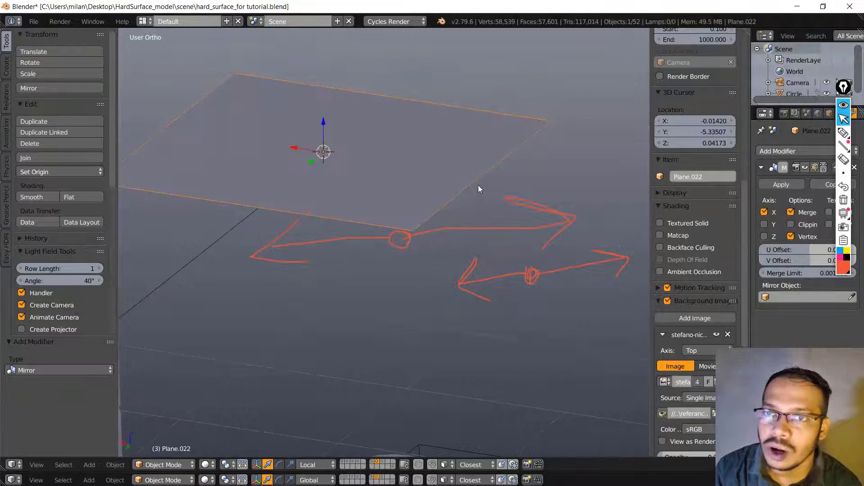
- Extrude the plane's outer side edge about 0.703 downward along Z to form a side wall
key(Tab)
key(ctrl+Tab)
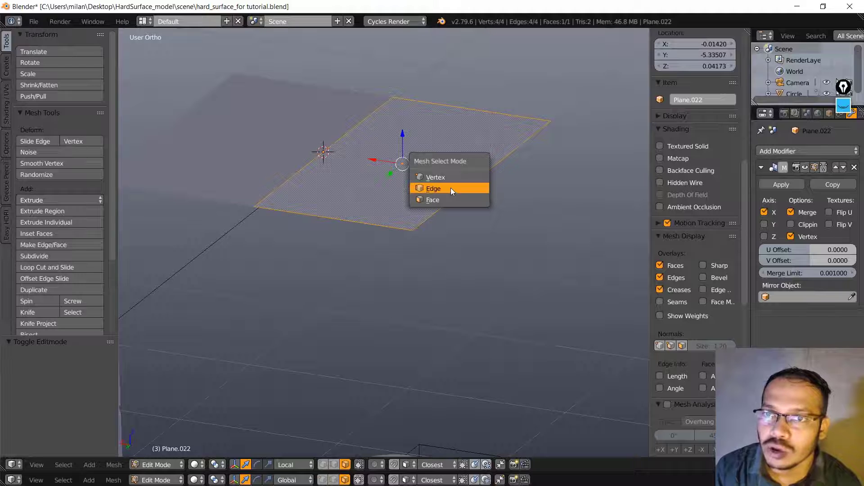
click(450, 188)
right_click(470, 189)
shift+middle_drag(485, 229, 520, 144)
scroll(523, 234, down, 2)
key(e)
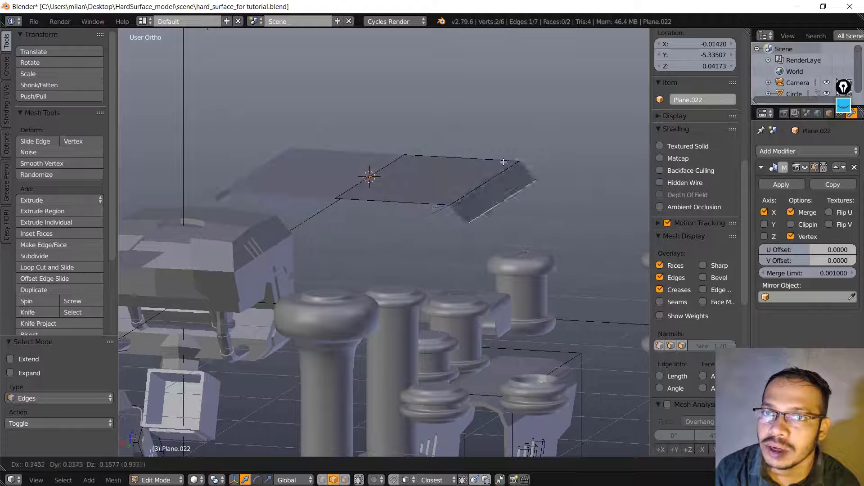
key(z)
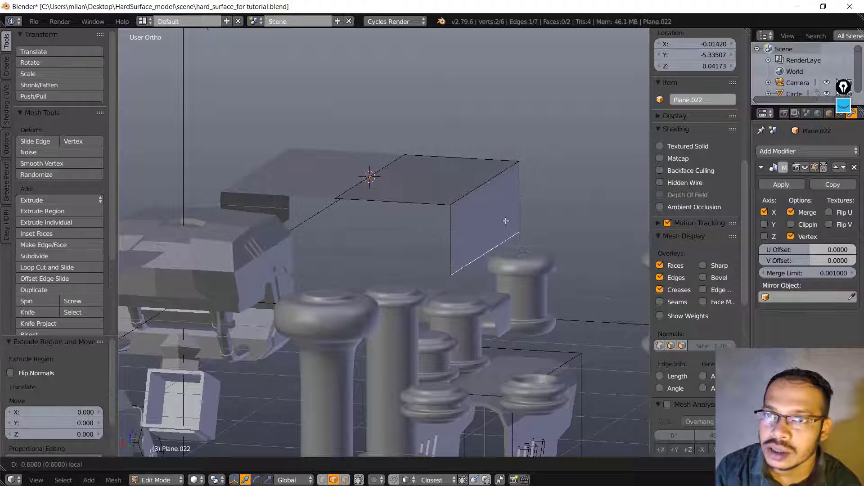
click(506, 220)
- Add one loop cut across the top face and side wall, slid off-centre toward one end
middle_drag(572, 220, 469, 229)
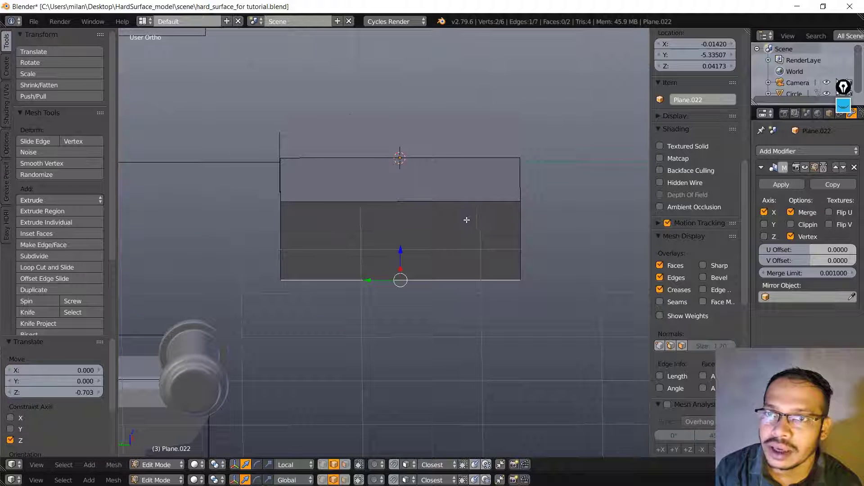
key(ctrl+r)
click(461, 214)
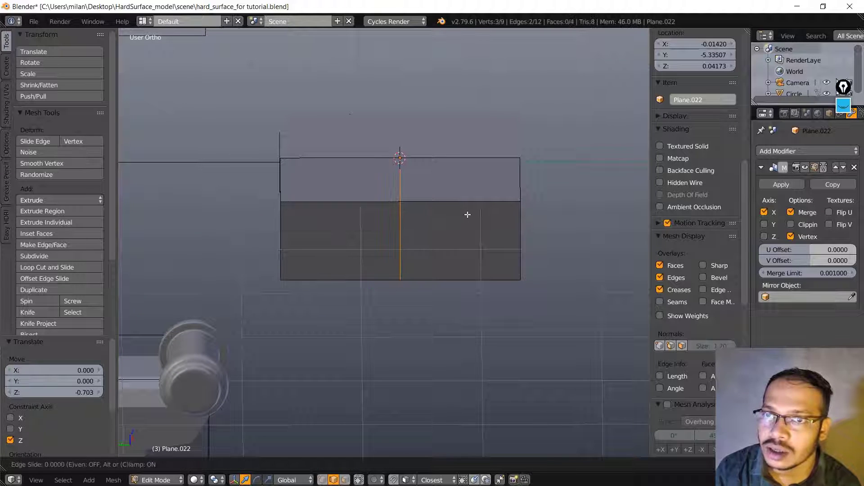
middle_drag(461, 215, 522, 250)
- Move the side wall's lower corner vertex beyond the new cut upward along Z and about 0.076 along Y
key(ctrl+Tab)
click(504, 247)
right_click(510, 277)
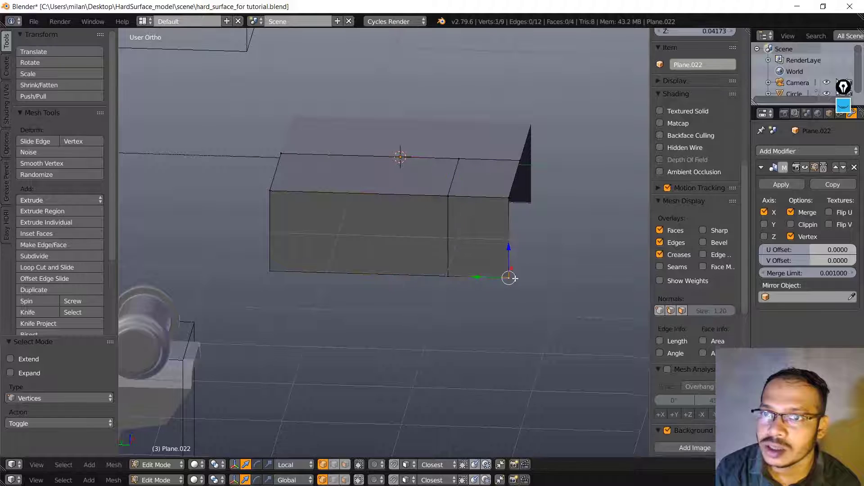
key(g)
key(z)
click(507, 262)
key(g)
key(y)
click(498, 262)
- Bevel the edges between the top face and side wall by about 0.344 with 3 segments
middle_drag(498, 262, 490, 185)
scroll(344, 152, up, 4)
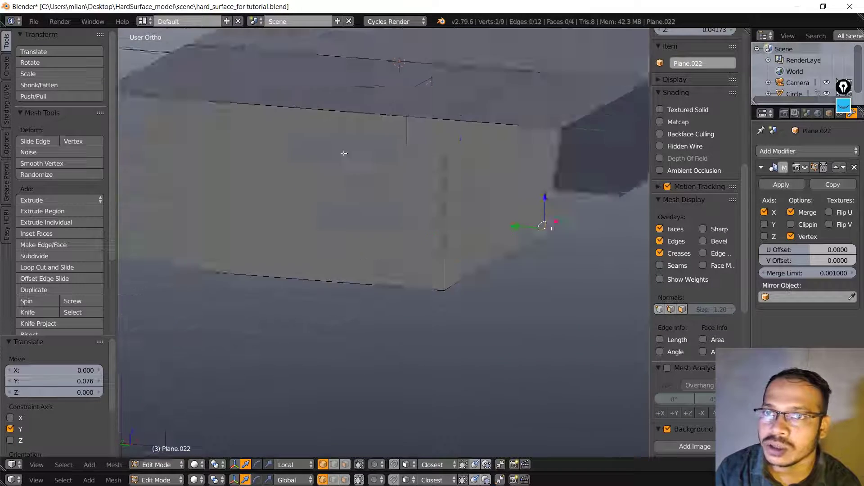
key(ctrl+b)
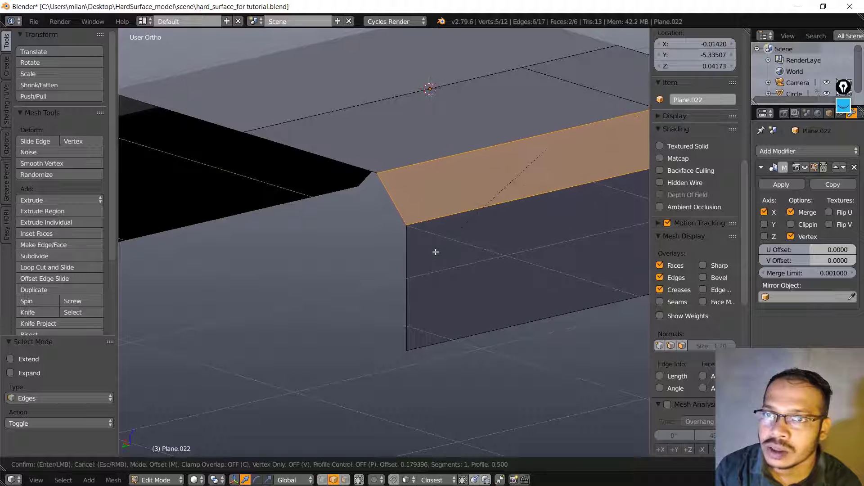
scroll(435, 270, up, 2)
click(434, 292)
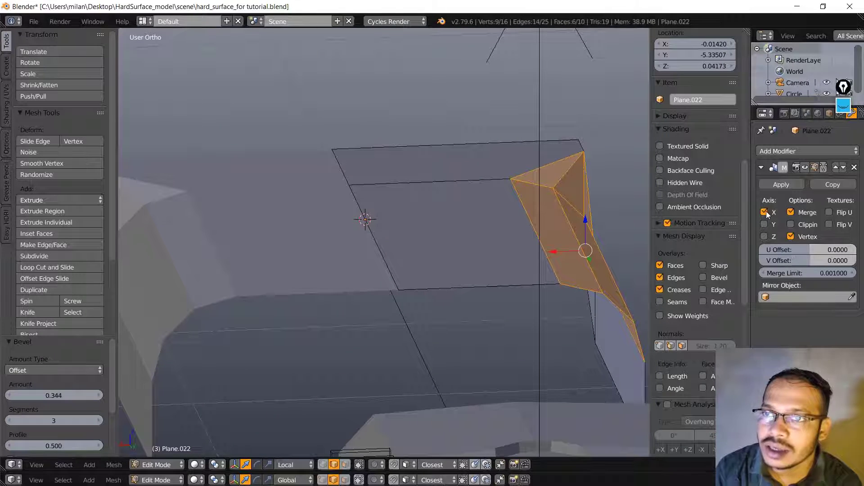
- Enable the Mirror modifier's Y axis and move the whole mesh about -0.996 along Y
scroll(394, 239, down, 4)
middle_drag(413, 217, 332, 218)
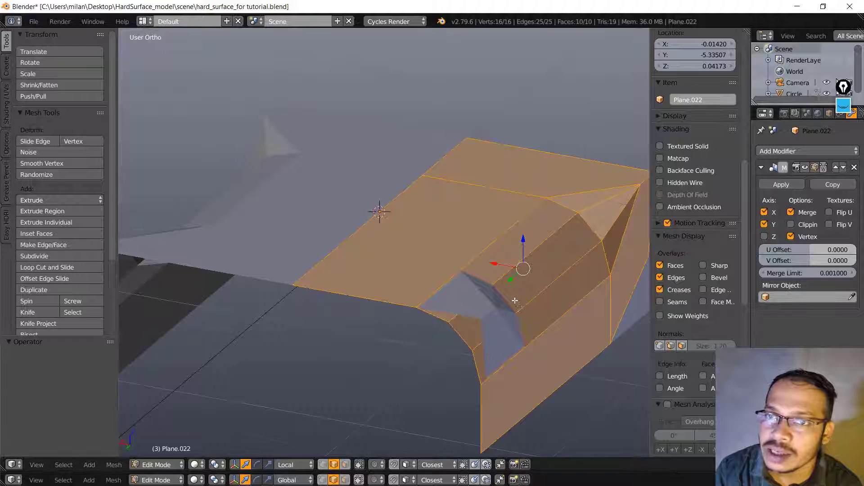
middle_drag(376, 209, 372, 222)
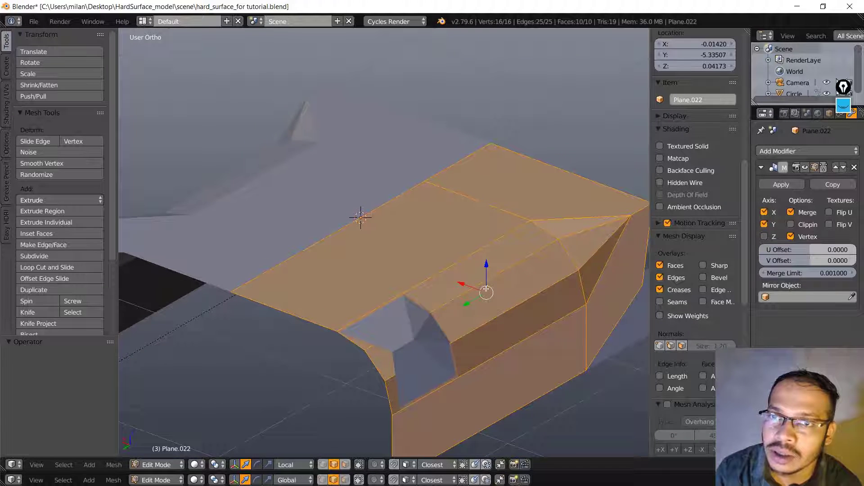
drag(467, 304, 596, 177)
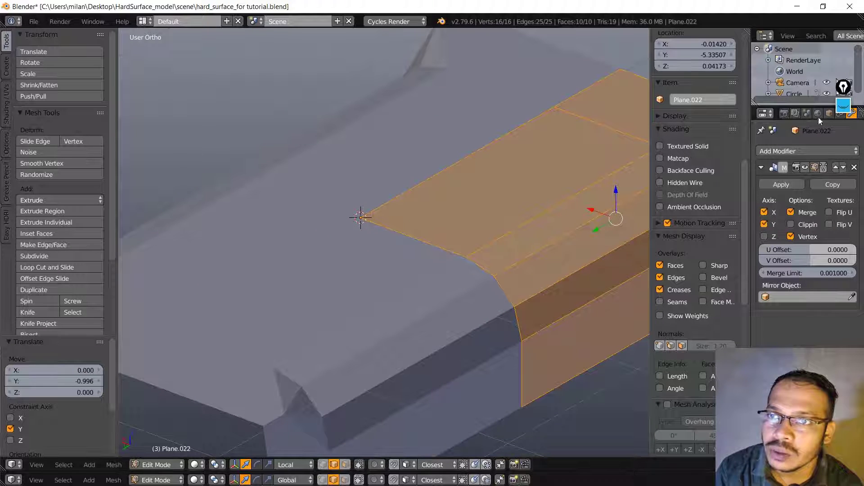
- Draw arrows both ways along the Y direction from the origin and label the axes with the screen pen
click(843, 105)
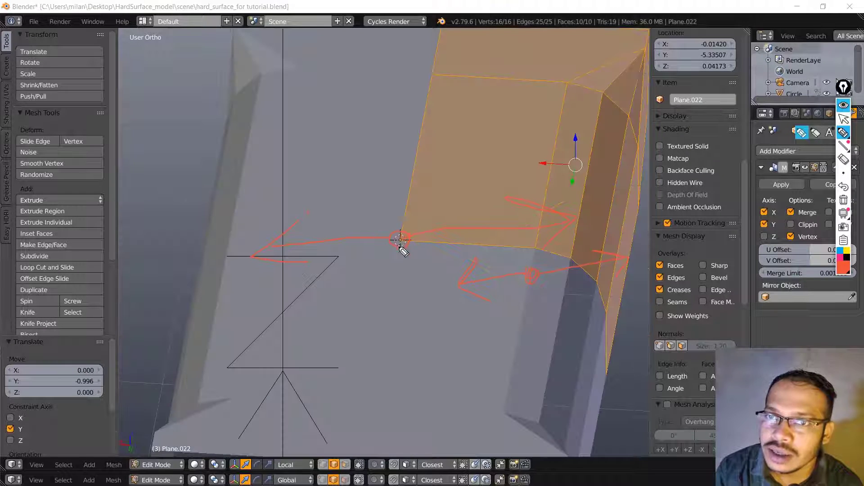
drag(400, 241, 372, 428)
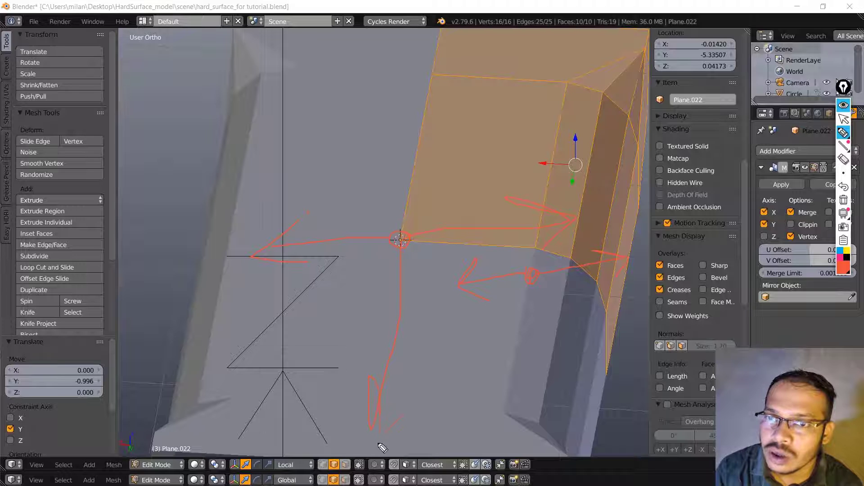
drag(439, 77, 417, 171)
mouse_move(441, 110)
mouse_down()
mouse_move(498, 55)
mouse_move(610, 259)
mouse_move(641, 231)
mouse_move(662, 230)
mouse_up()
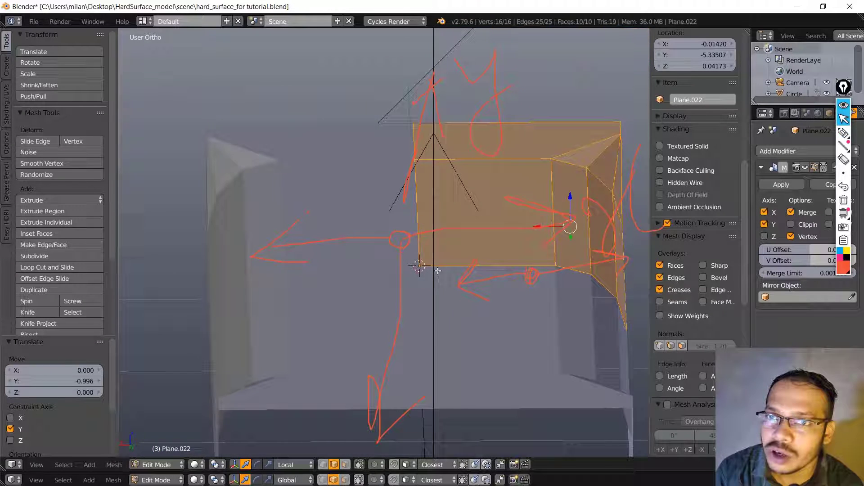
- Enable the Mirror modifier's Z axis and move the whole mesh about 0.64 along Z
mouse_move(467, 241)
middle_down()
mouse_move(461, 228)
mouse_move(449, 256)
mouse_move(457, 255)
middle_up()
click(764, 237)
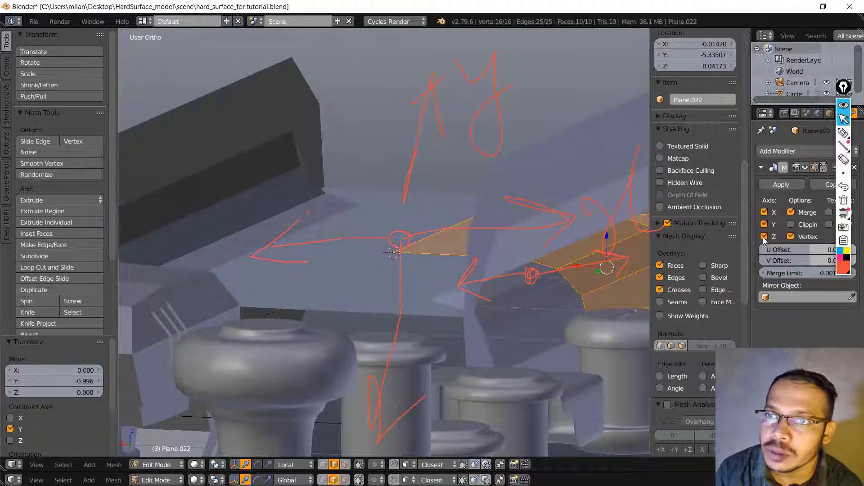
middle_drag(412, 233, 498, 241)
drag(489, 235, 501, 163)
scroll(432, 225, up, 5)
mouse_move(432, 226)
middle_down()
mouse_move(413, 245)
mouse_move(419, 253)
mouse_move(393, 254)
mouse_move(603, 255)
middle_up()
middle_drag(522, 237, 764, 218)
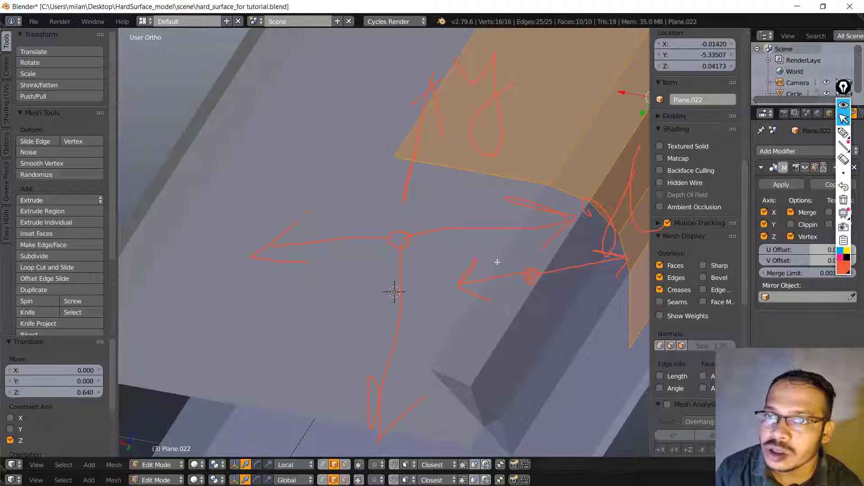
- Enable the Mirror modifier's Clipping option for the plane mesh
middle_drag(497, 259, 455, 231)
scroll(426, 190, up, 3)
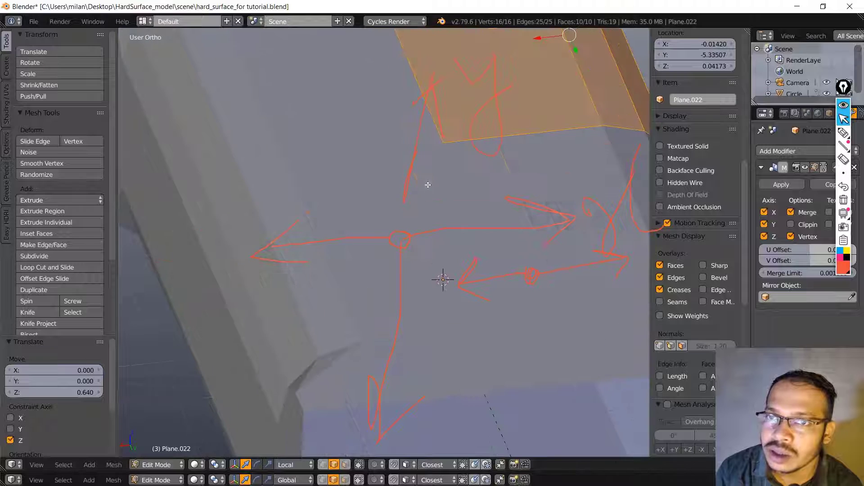
scroll(428, 181, down, 3)
scroll(400, 225, up, 5)
mouse_move(407, 169)
shift+middle_down()
mouse_move(416, 266)
mouse_move(398, 251)
shift+middle_up()
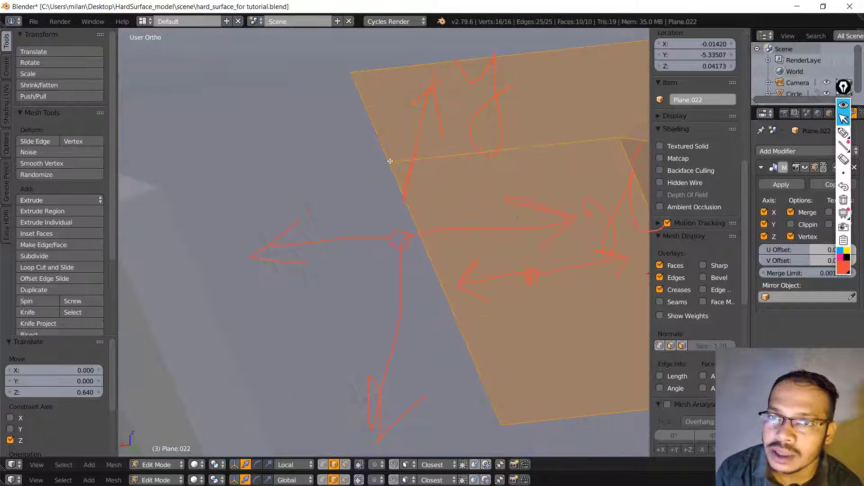
key(Tab)
key(Tab)
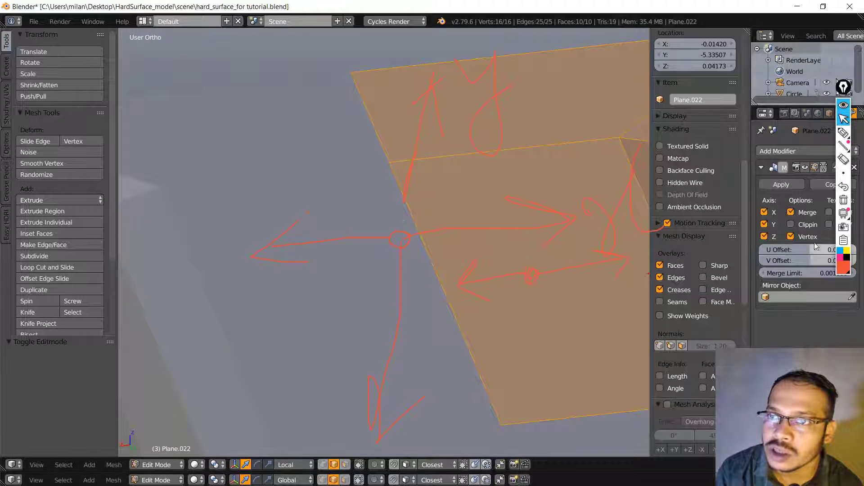
click(799, 225)
- Select the top surface's two centre-line edges and, with Clipping disabled, move them -0.076 along X
scroll(373, 293, down, 5)
middle_drag(372, 293, 382, 276)
key(ctrl+Tab)
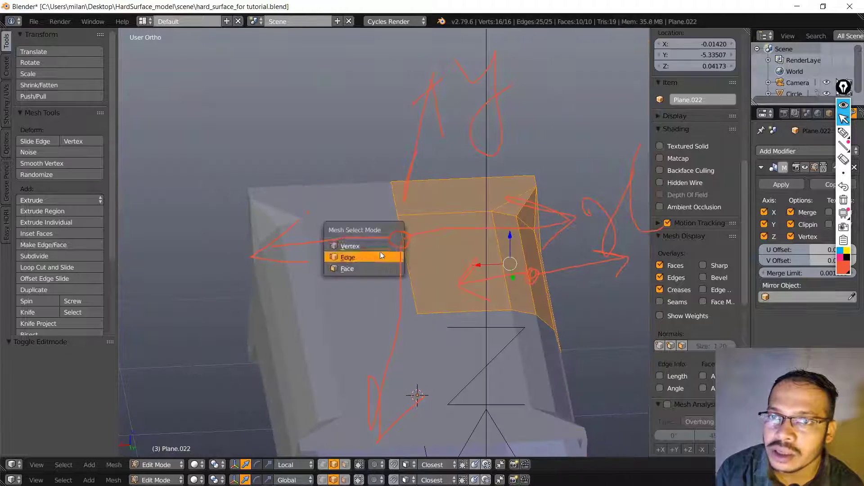
click(366, 256)
right_click(400, 226)
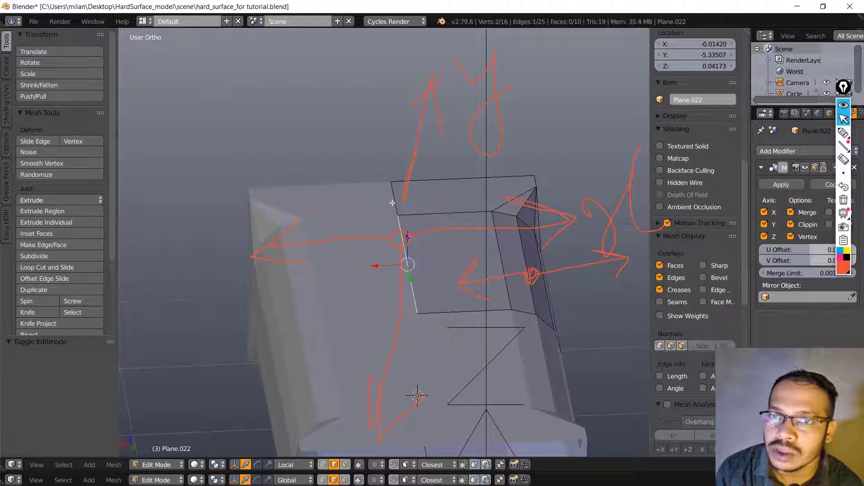
shift+right_click(393, 204)
middle_drag(420, 269, 407, 275)
scroll(407, 275, up, 4)
middle_drag(407, 237, 427, 244)
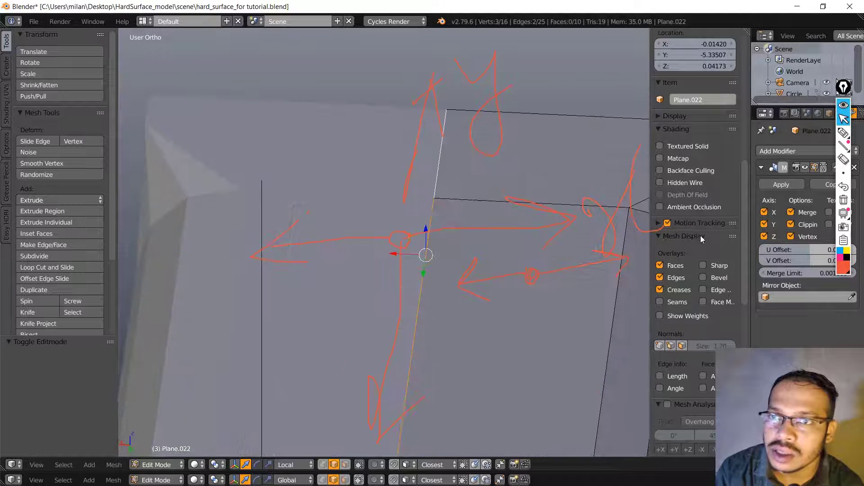
click(791, 224)
key(g)
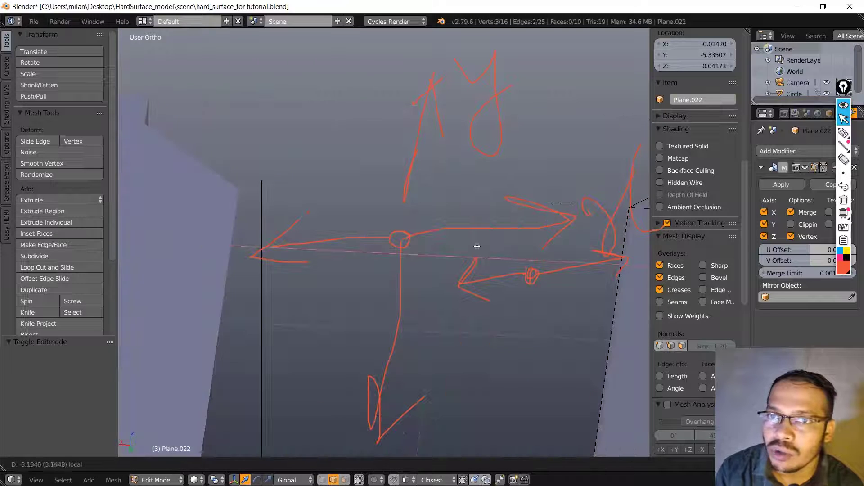
drag(375, 278, 434, 276)
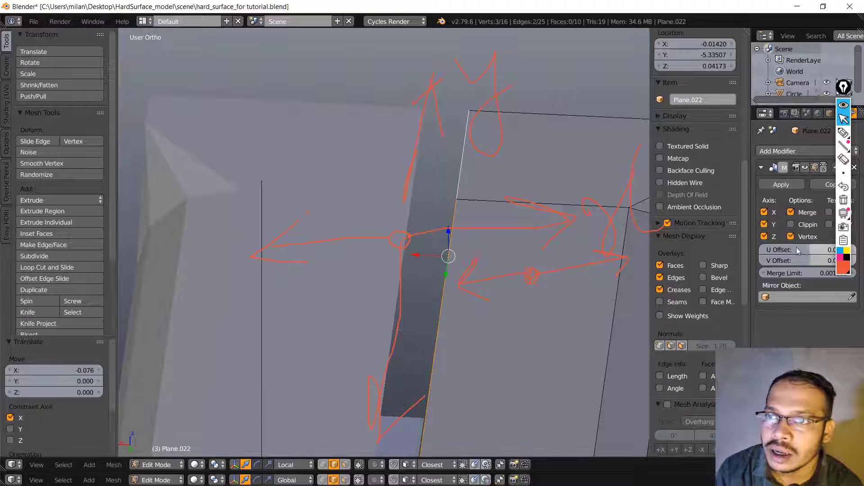
- Enable Clipping and move the two centre-line edges 1.085 along X to the mirror plane
click(791, 224)
key(g)
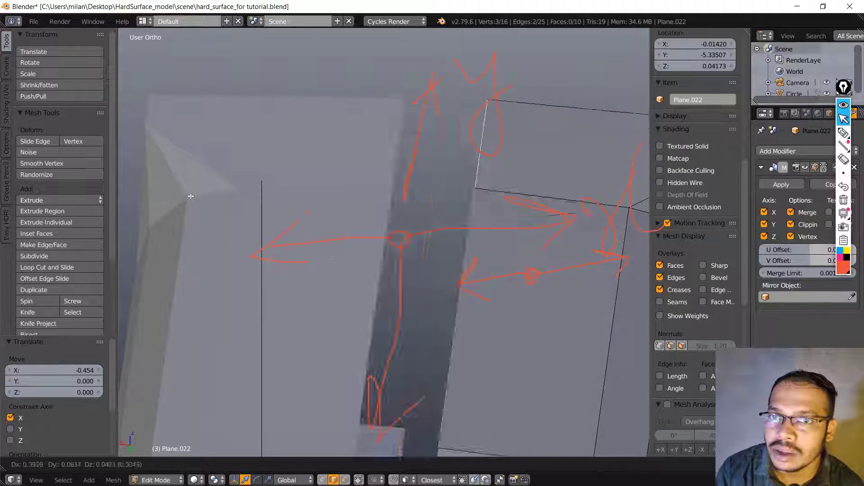
right_click(151, 253)
drag(573, 270, 222, 290)
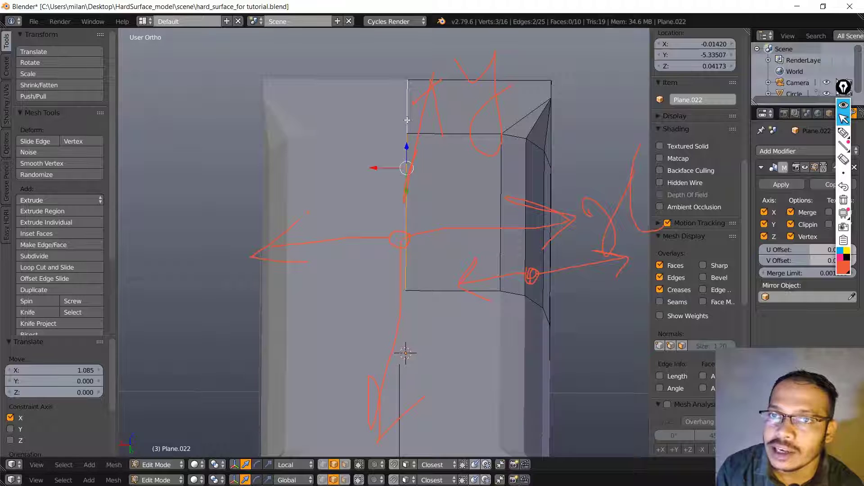
- Select the vertices along the top surface's centre line and end edge, disable Clipping and move them along X
right_click(413, 138)
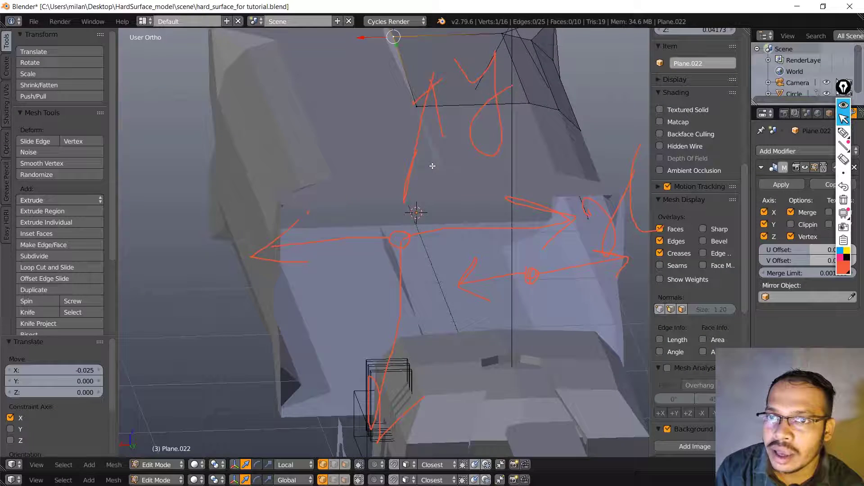
mouse_move(433, 165)
middle_down()
mouse_move(423, 231)
mouse_move(440, 398)
mouse_move(430, 120)
mouse_move(437, 260)
mouse_move(427, 235)
mouse_move(424, 304)
middle_up()
scroll(423, 232, up, 1)
key(ctrl+z)
scroll(428, 249, down, 3)
shift+right_click(416, 337)
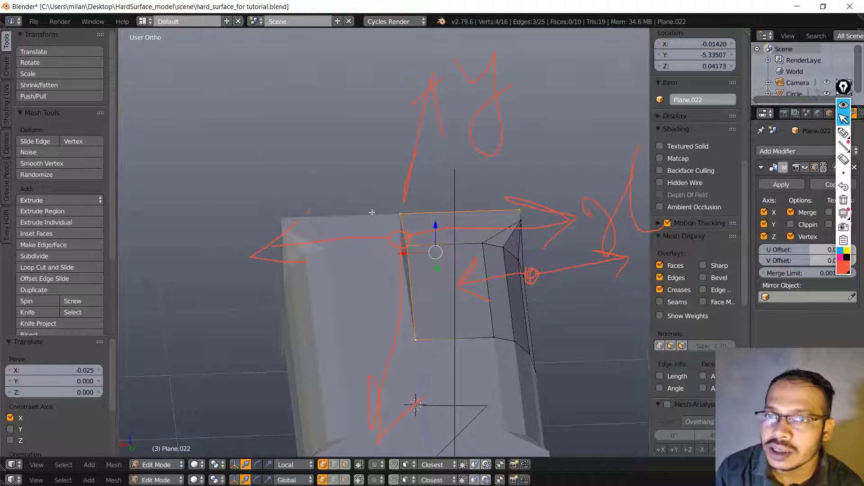
scroll(417, 335, up, 3)
middle_drag(417, 335, 346, 287)
click(344, 282)
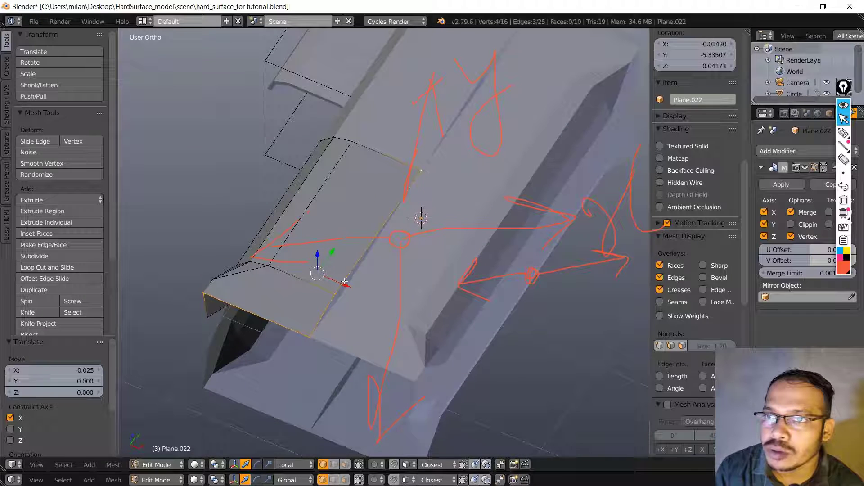
click(791, 224)
drag(345, 283, 356, 306)
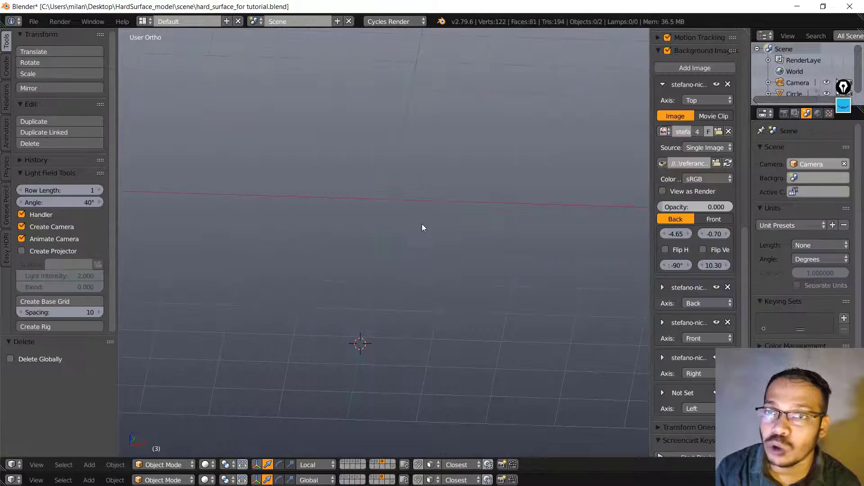
- Add a monkey mesh at the 3D cursor
middle_drag(419, 245, 455, 262)
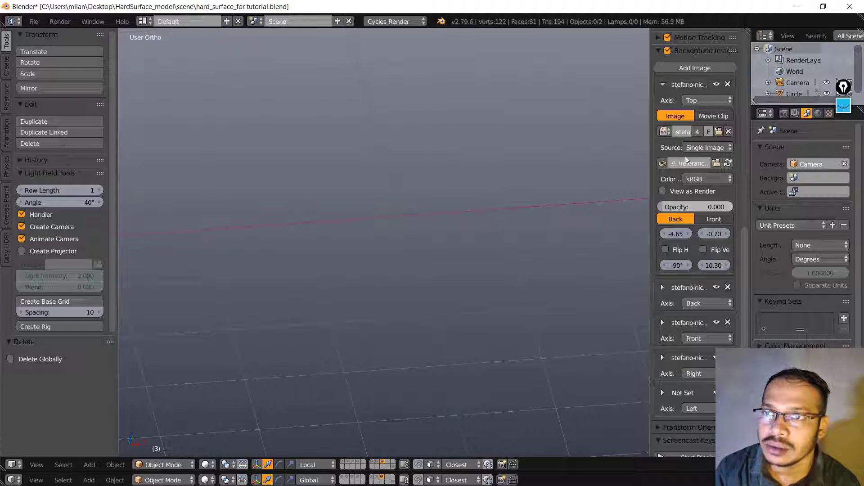
middle_drag(452, 209, 434, 219)
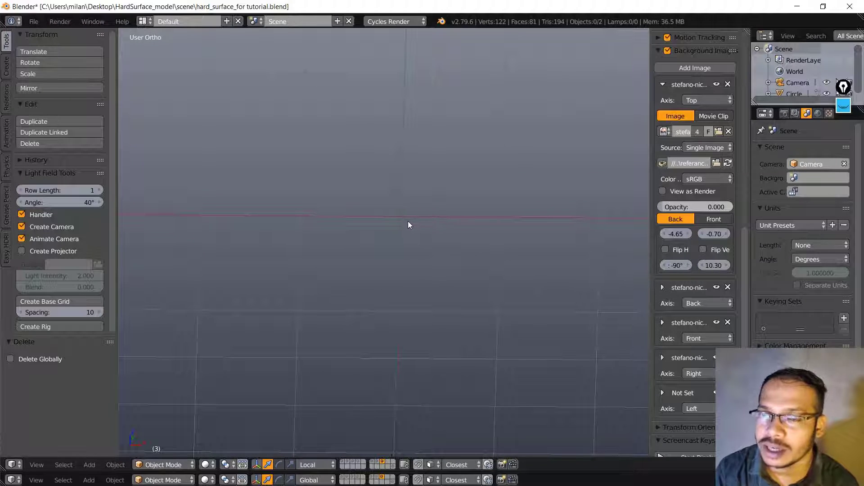
key(shift+a)
mouse_move(398, 216)
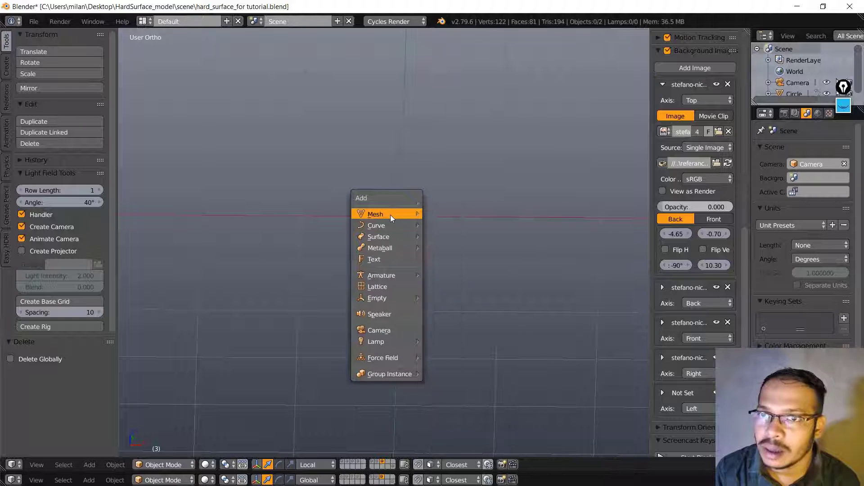
click(452, 320)
scroll(469, 289, down, 4)
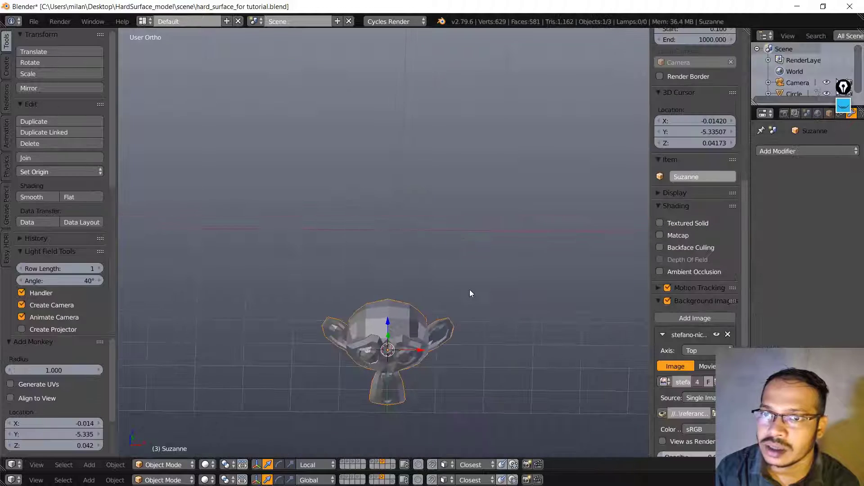
shift+middle_drag(469, 290, 504, 197)
- Box-select the monkey's faces on the negative X side in top view and delete that half
key(Tab)
middle_drag(537, 229, 537, 245)
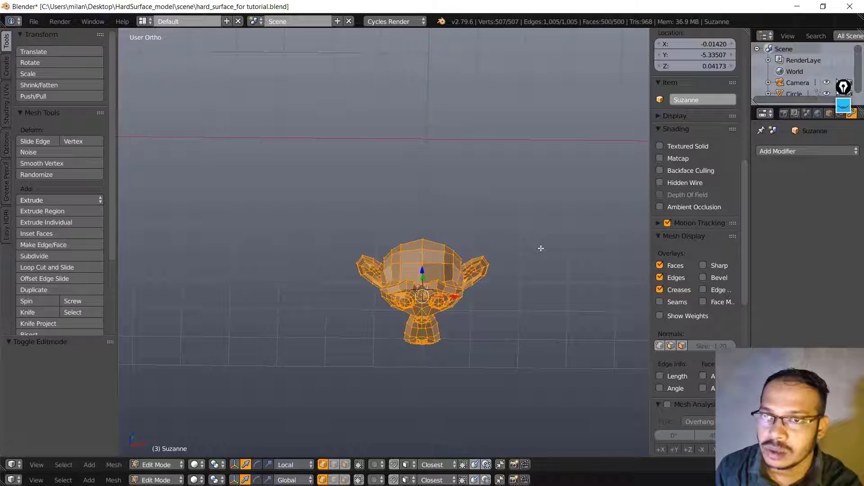
key(KP_7)
scroll(498, 327, down, 3)
scroll(499, 323, up, 2)
shift+middle_drag(462, 438, 459, 194)
scroll(459, 194, up, 4)
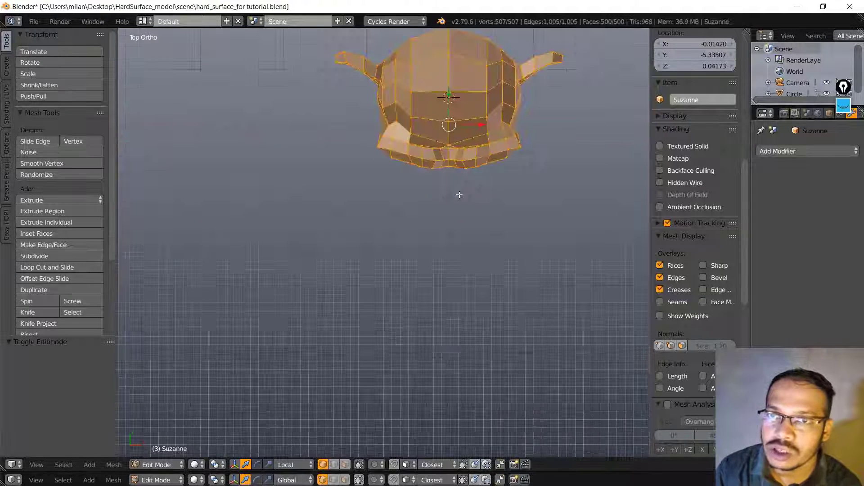
key(3)
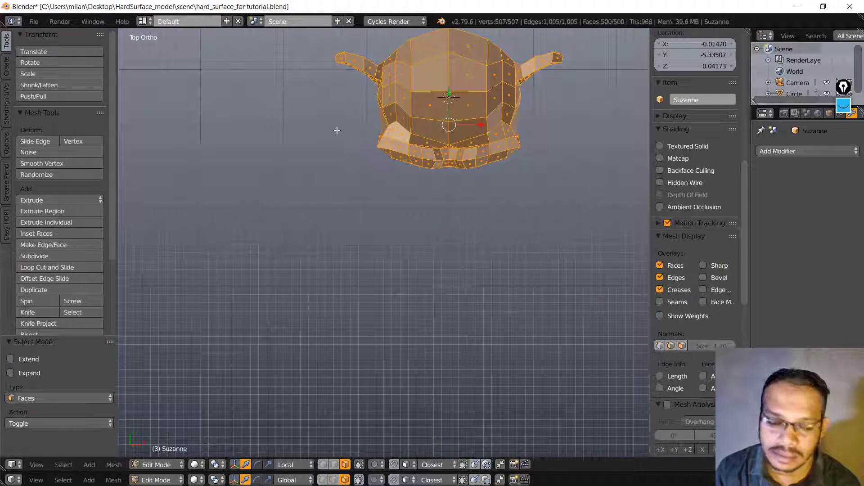
key(a)
key(b)
mouse_move(449, 228)
mouse_down()
mouse_move(290, 27)
mouse_move(215, 18)
mouse_up()
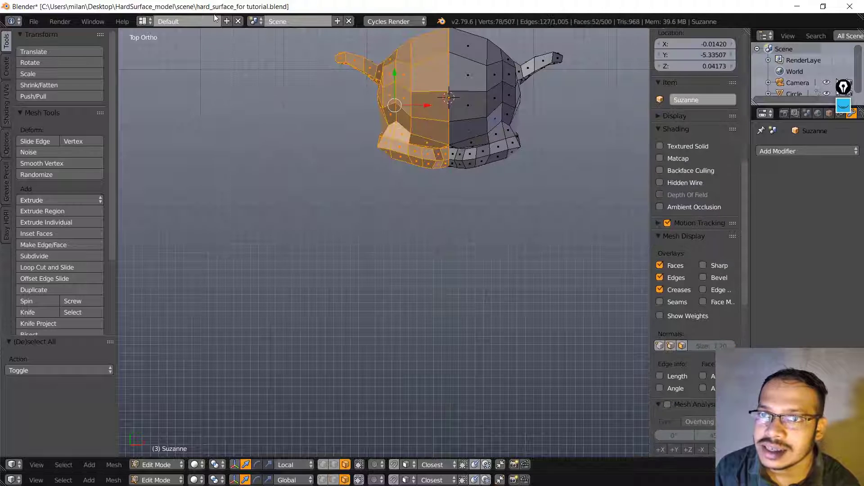
click(386, 159)
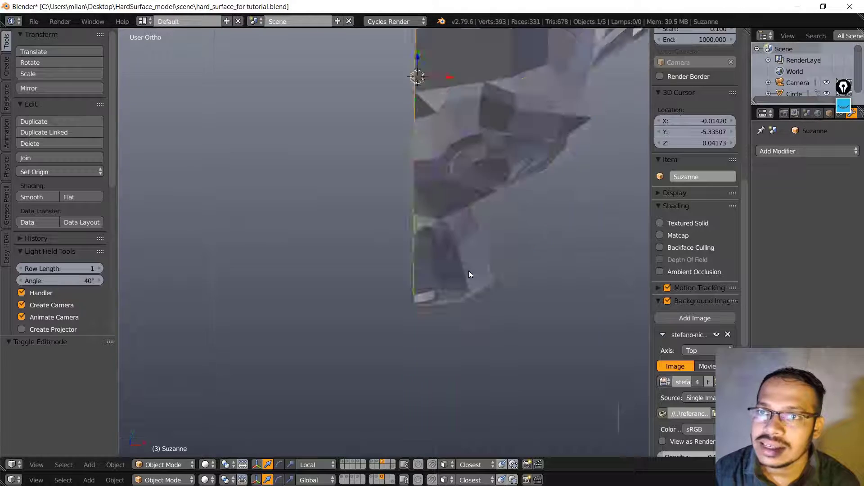
- Add a Mirror modifier to the half monkey
middle_drag(469, 271, 495, 361)
click(809, 150)
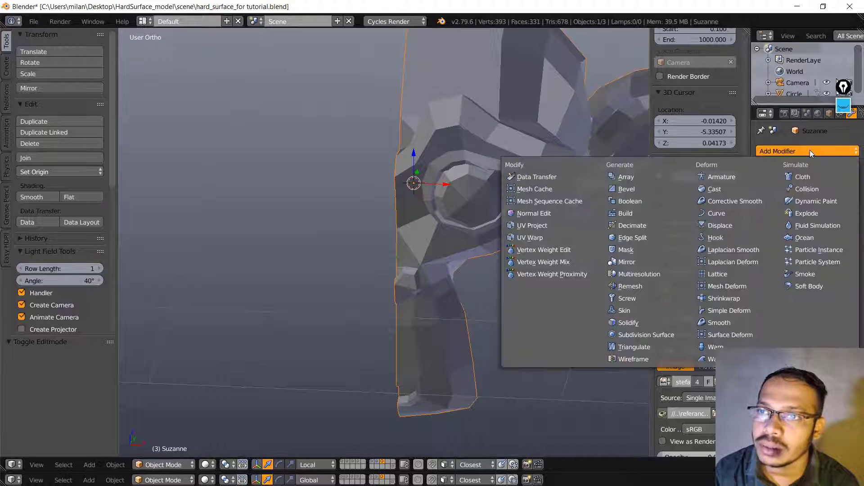
click(643, 262)
scroll(329, 166, down, 4)
middle_drag(423, 189, 434, 266)
scroll(354, 176, up, 5)
- Extrude the face on the underside of the back of the monkey's head downward in edit mode
key(Tab)
middle_drag(358, 173, 421, 154)
right_click(382, 143)
key(e)
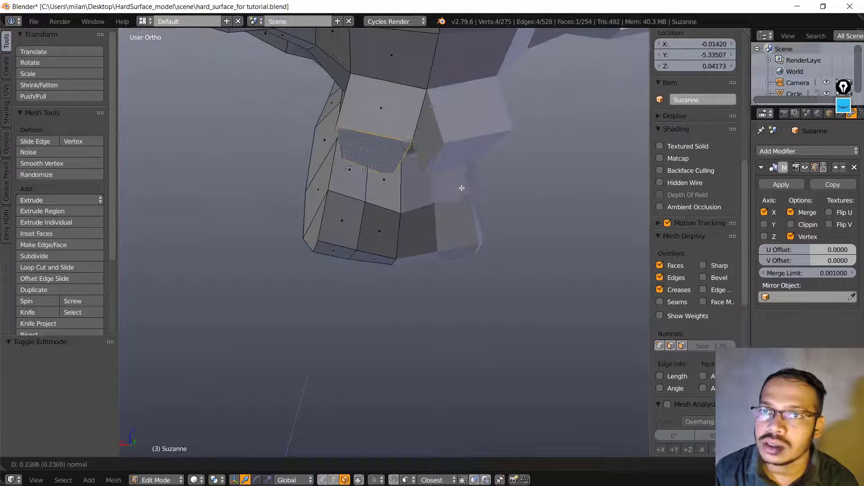
click(468, 228)
- Extrude the neck's bottom face once more and move it -0.494 along Z
middle_drag(468, 228, 430, 161)
key(e)
right_click(423, 185)
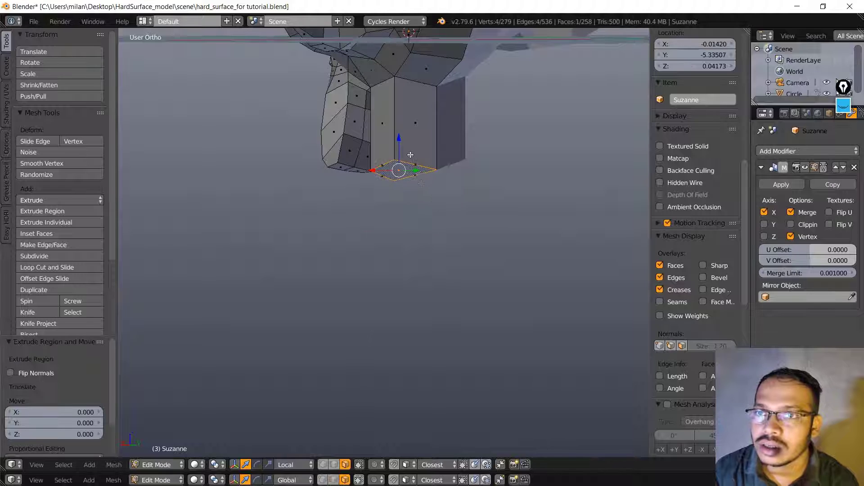
drag(399, 140, 399, 207)
- Turn off the Mirror modifier's display in edit mode
right_click(380, 186)
middle_drag(456, 216, 438, 226)
click(815, 167)
middle_drag(509, 191, 433, 180)
shift+right_click(424, 140)
shift+right_click(427, 213)
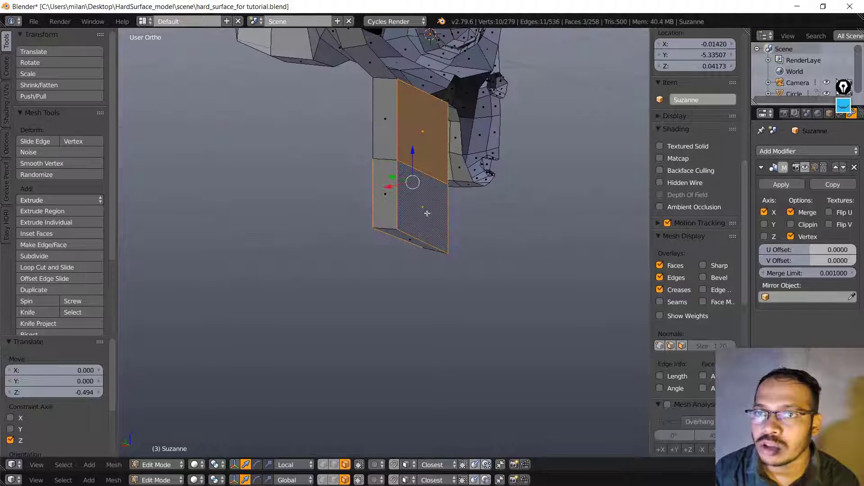
shift+right_click(402, 238)
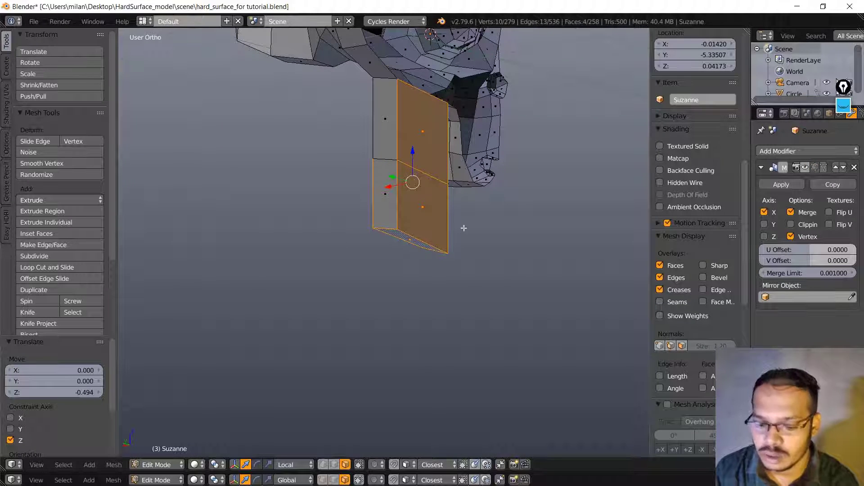
key(x)
key(Escape)
- Delete the neck's two inner side faces and its bottom face
right_click(424, 207)
shift+right_click(423, 133)
shift+right_click(412, 243)
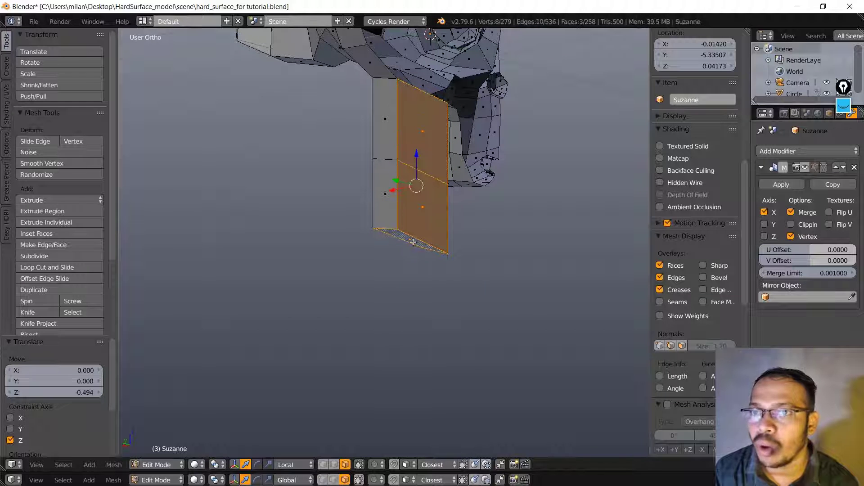
key(x)
click(460, 227)
- Flatten the three open edges at the bottom of the neck by scaling them to 0 along Z
scroll(460, 225, up, 3)
middle_drag(460, 225, 471, 189)
right_click(444, 198)
shift+middle_drag(483, 240, 463, 189)
key(ctrl+Tab)
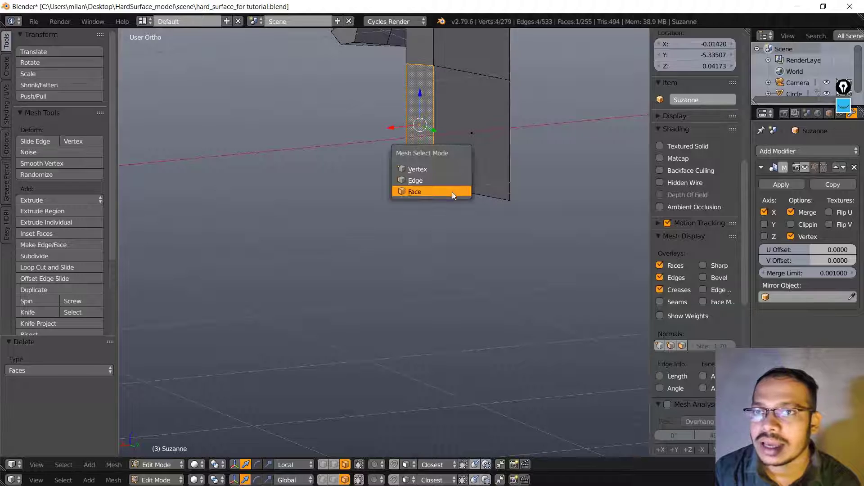
click(431, 182)
right_click(461, 190)
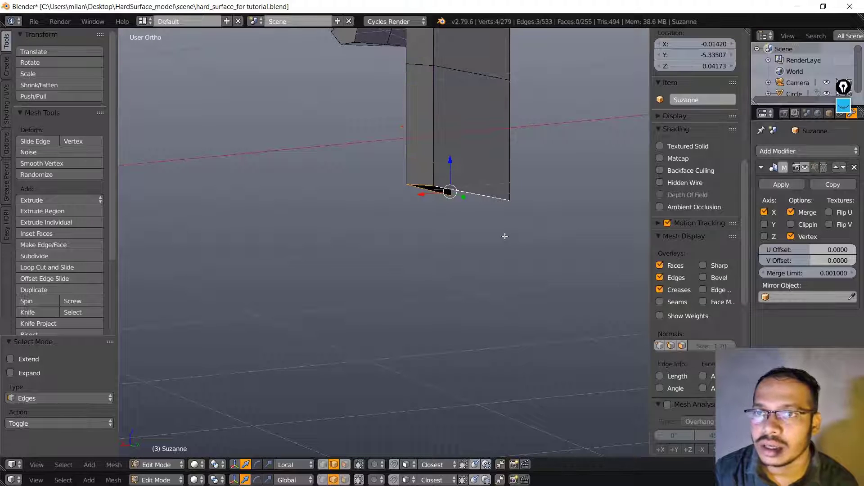
key(s)
key(z)
key(0)
key(Return)
- Extrude the lower outer side face of the neck outward along X
middle_drag(494, 239, 457, 281)
key(ctrl+Tab)
click(422, 277)
middle_drag(384, 142, 515, 245)
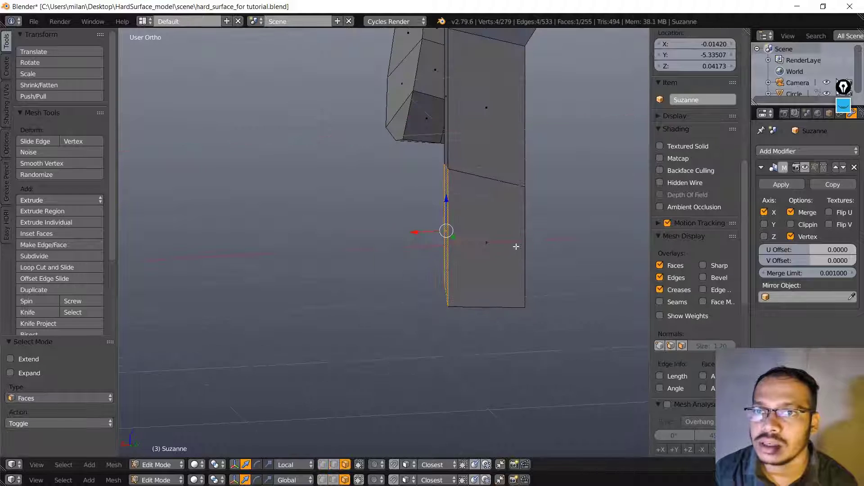
key(e)
click(388, 231)
- Extrude the block's two bottom faces downward and turn the Mirror modifier's edit-mode display back on
middle_drag(387, 231, 398, 246)
key(e)
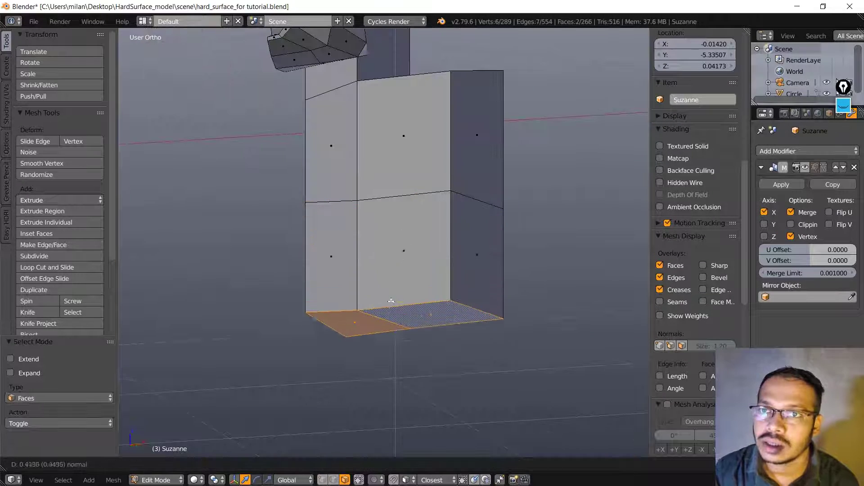
click(397, 320)
right_click(405, 307)
click(815, 167)
- Move a single bottom corner vertex of the block 0.119 along Y
middle_drag(486, 252, 297, 207)
key(ctrl+Tab)
right_click(360, 395)
drag(388, 394, 395, 393)
middle_drag(480, 197, 413, 184)
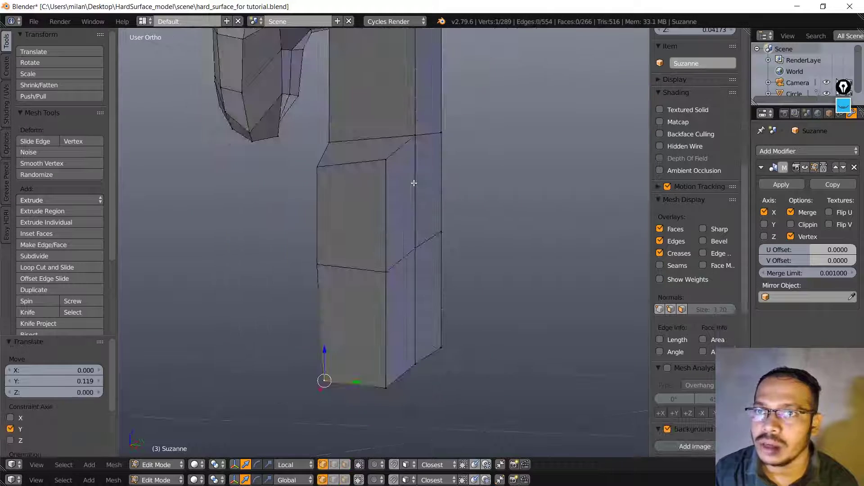
- Select the three vertices down the block's middle vertical edge and move them 0.057 along Y
right_click(405, 135)
shift+right_click(415, 248)
shift+right_click(415, 363)
drag(446, 249, 454, 249)
middle_drag(454, 249, 369, 168)
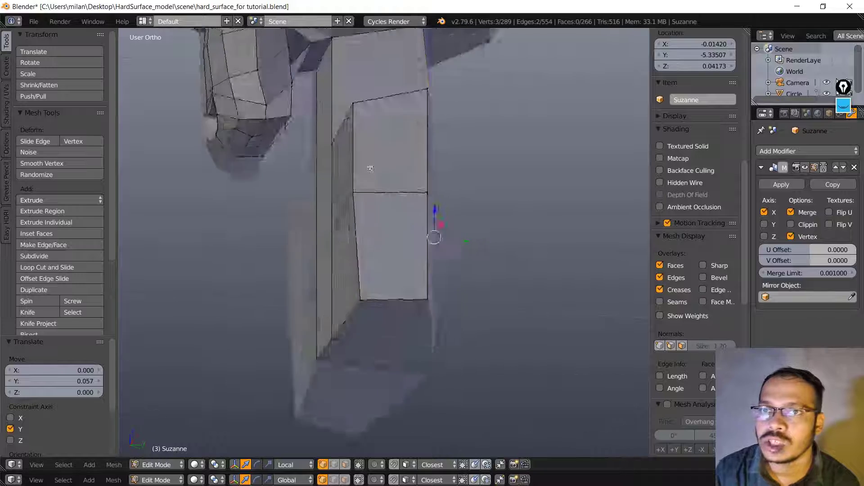
- Extrude the block's upper outer side face in place, scale it to 0.617 and move it outward
key(ctrl+Tab)
right_click(369, 168)
key(e)
key(s)
middle_drag(434, 252, 418, 276)
scroll(467, 251, up, 3)
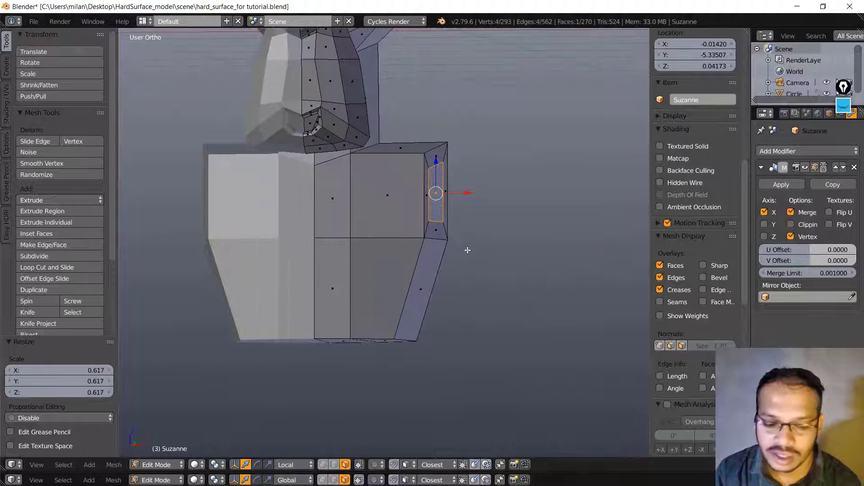
key(g)
click(596, 233)
middle_drag(596, 233, 468, 241)
scroll(488, 268, up, 2)
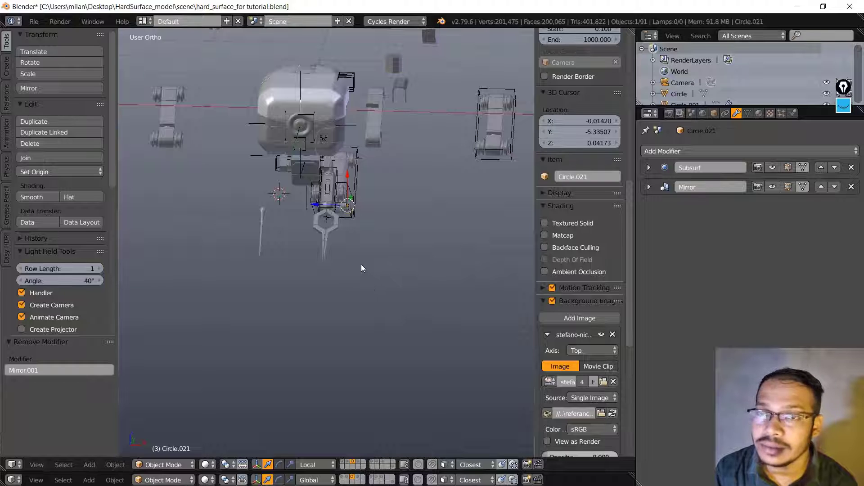
middle_drag(360, 266, 356, 230)
key(shift+a)
mouse_move(315, 222)
click(421, 219)
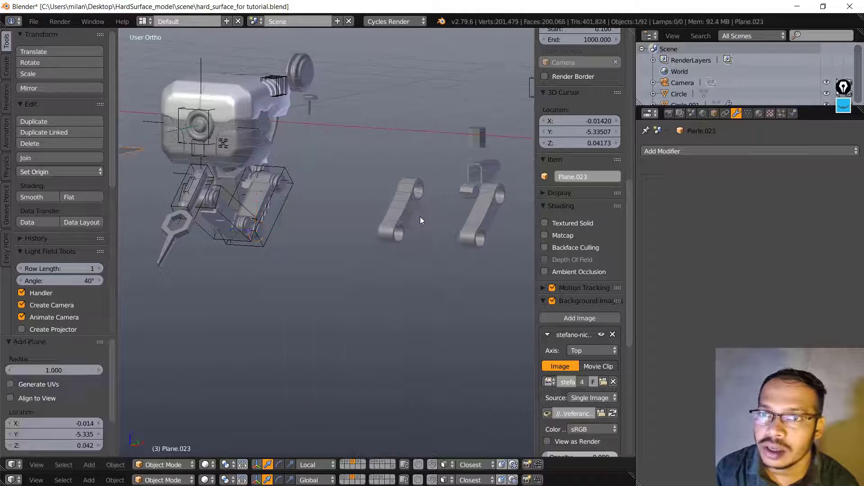
scroll(422, 220, down, 4)
key(Tab)
middle_drag(228, 218, 266, 224)
scroll(238, 285, up, 2)
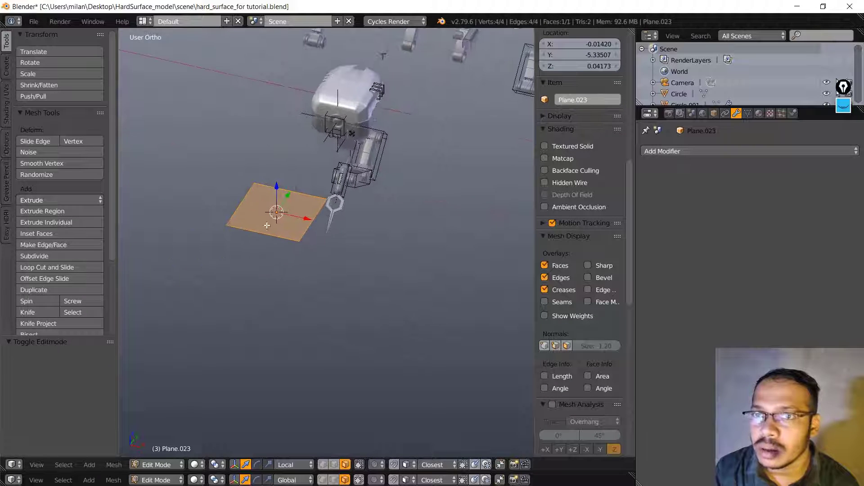
key(ctrl+Tab)
click(271, 212)
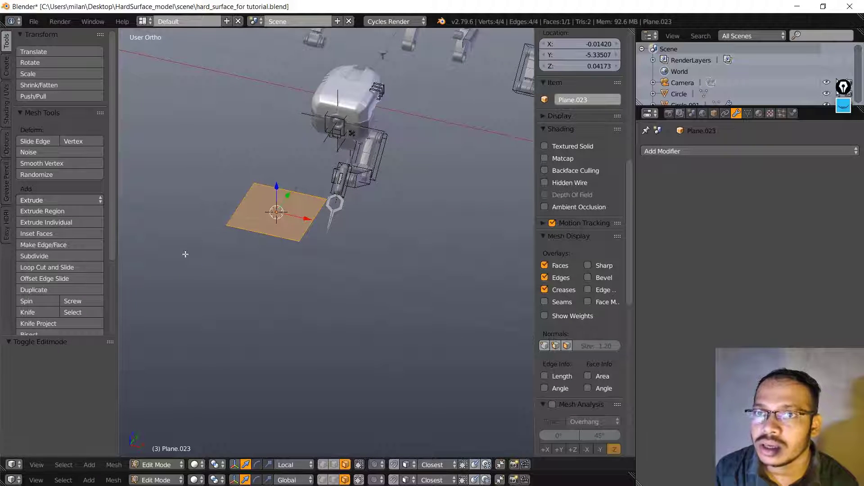
click(723, 151)
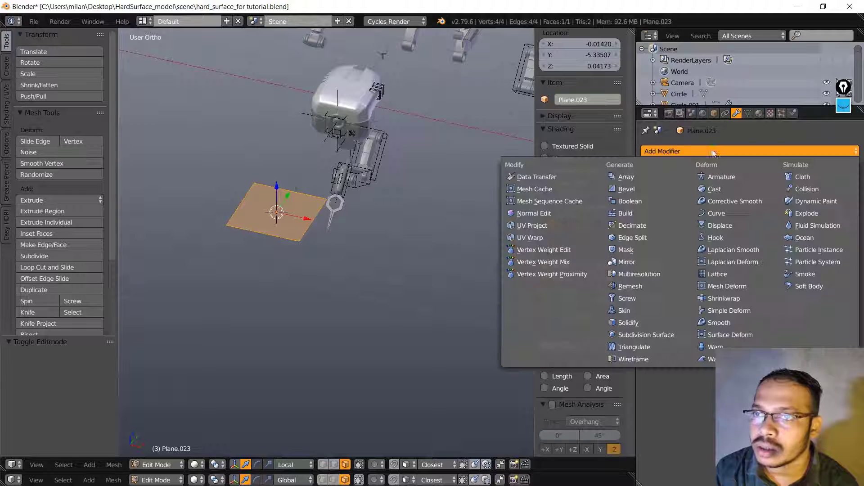
key(Tab)
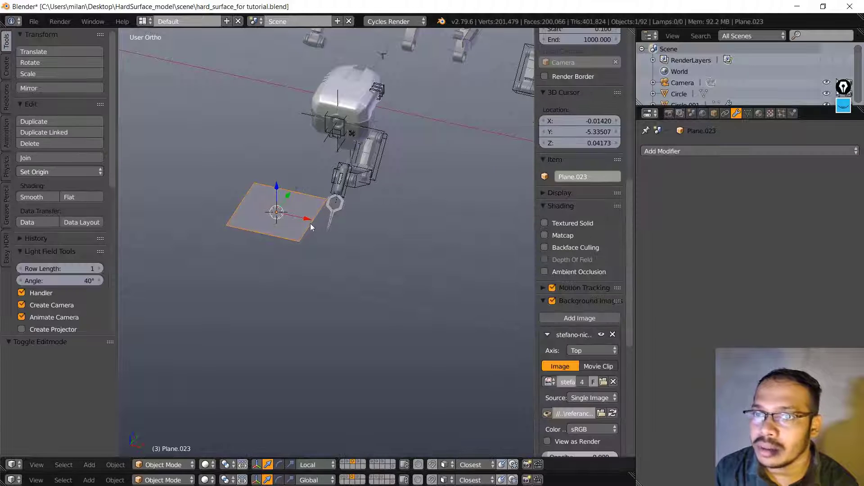
key(x)
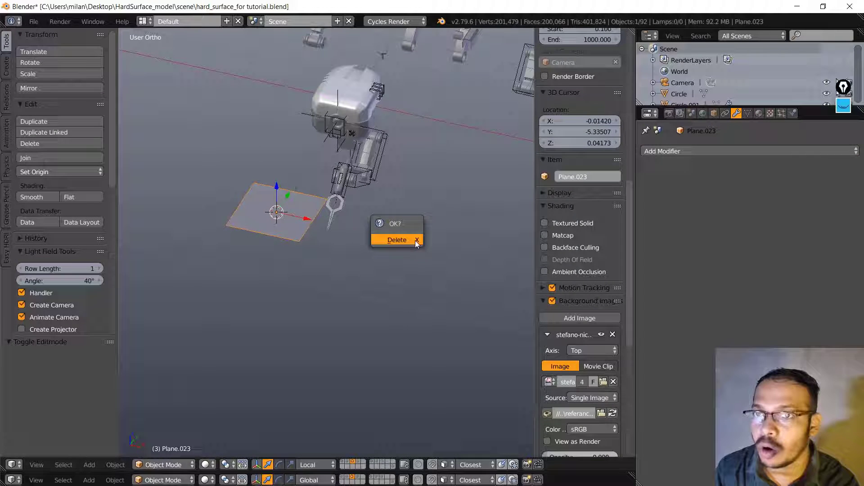
click(391, 242)
- Examine the robot's upper arm cover, the empty at the head's centre, and the Empty type among the objects that can be added
scroll(357, 181, up, 5)
middle_drag(414, 149, 424, 171)
right_click(445, 196)
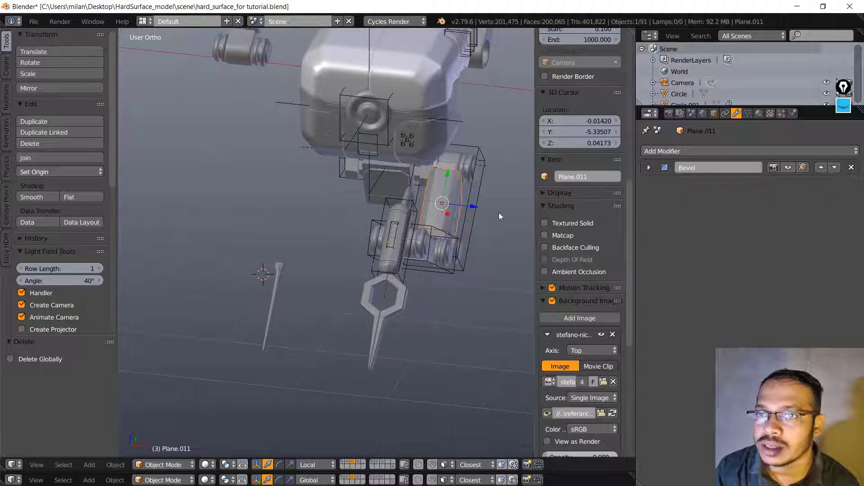
middle_drag(500, 217, 376, 203)
right_click(342, 120)
middle_drag(429, 182, 413, 186)
key(shift+a)
mouse_move(401, 191)
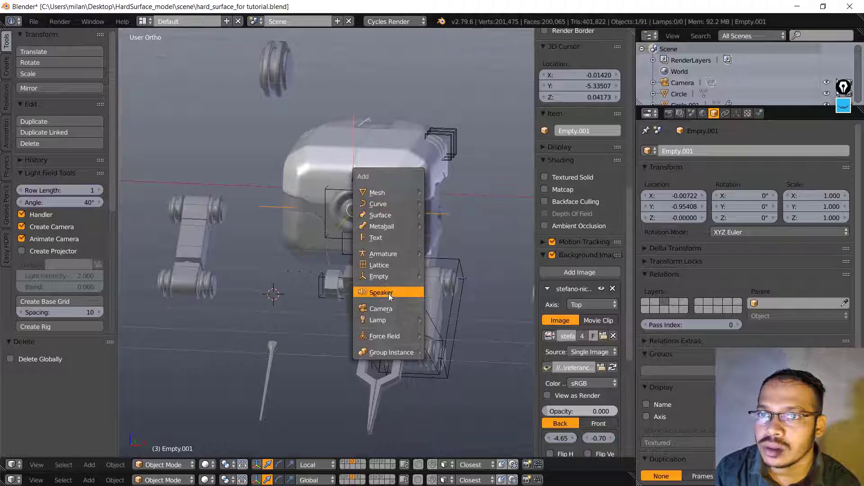
mouse_move(377, 277)
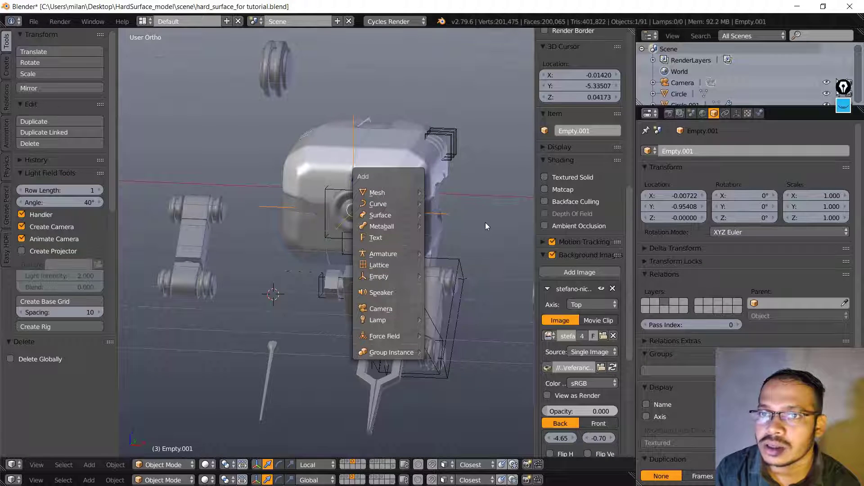
scroll(465, 300, down, 2)
scroll(465, 301, up, 3)
shift+middle_drag(415, 355, 428, 247)
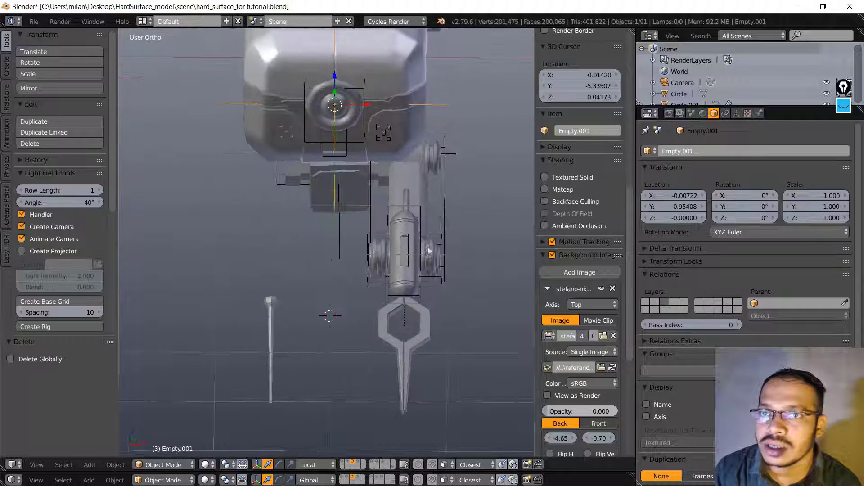
shift+middle_drag(446, 202, 377, 272)
scroll(453, 274, up, 2)
right_click(465, 244)
right_click(378, 242)
key(g)
click(347, 298)
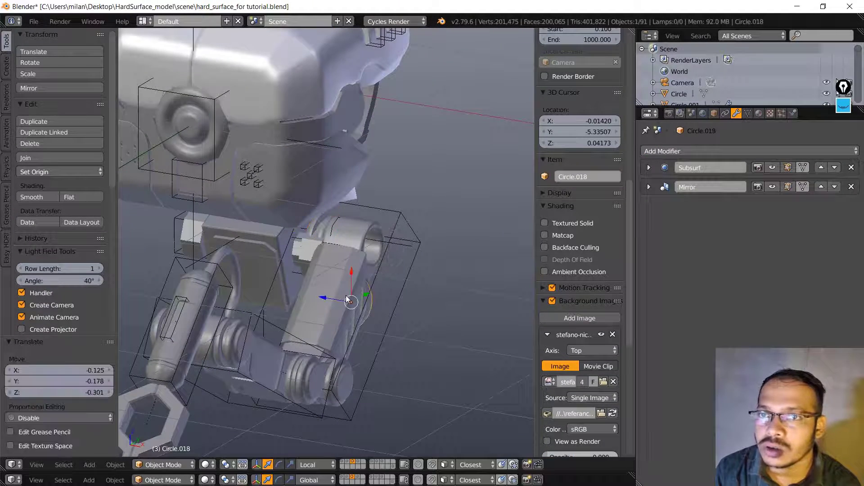
key(ctrl+z)
- Add a Mirror modifier on X to the upper arm cover, using the head's centre empty (Empty.001) as mirror object
right_click(353, 312)
middle_drag(459, 284, 374, 234)
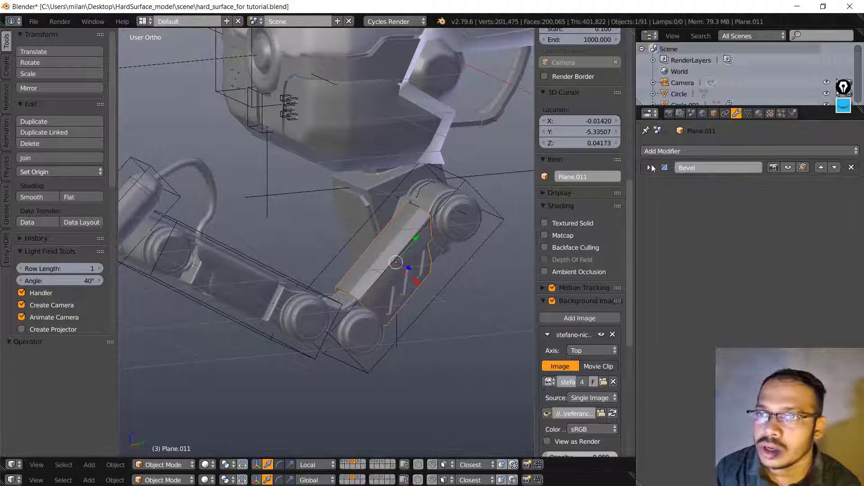
click(649, 168)
click(648, 168)
click(673, 151)
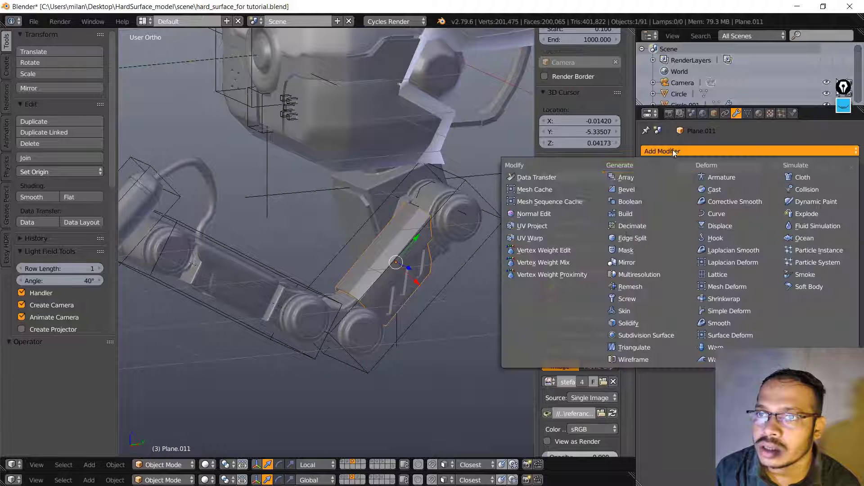
click(627, 263)
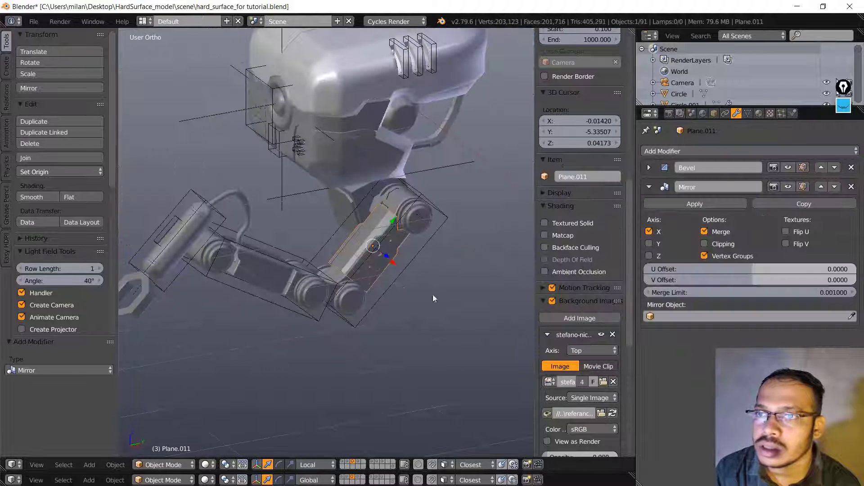
click(852, 317)
click(288, 195)
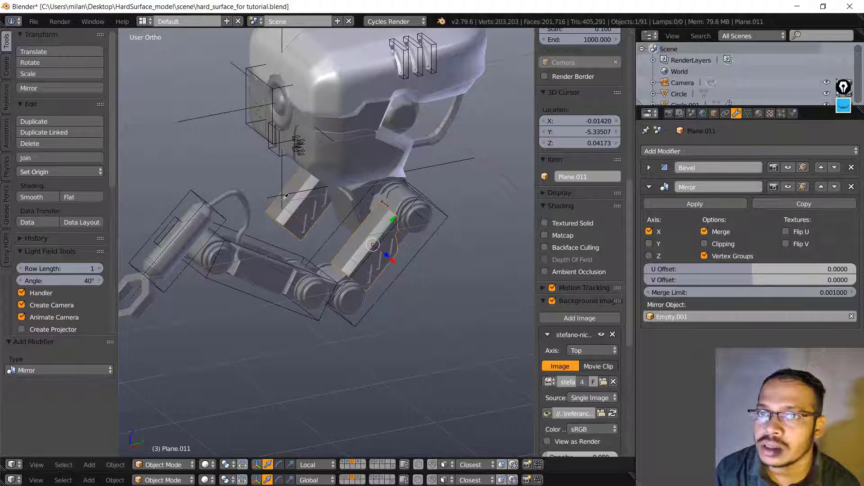
middle_drag(288, 195, 241, 275)
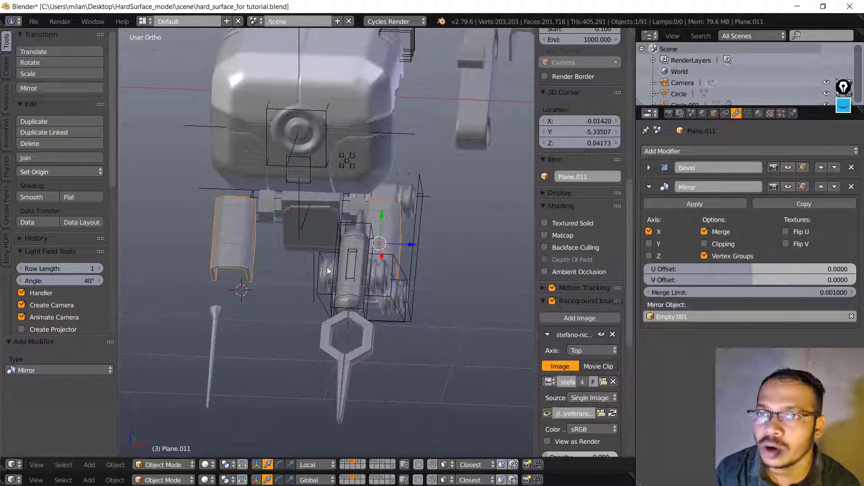
- Add another Mirror modifier on X to the forearm cylinder and pick a central empty as its mirror object
shift+middle_drag(327, 268, 356, 259)
right_click(393, 335)
right_click(387, 278)
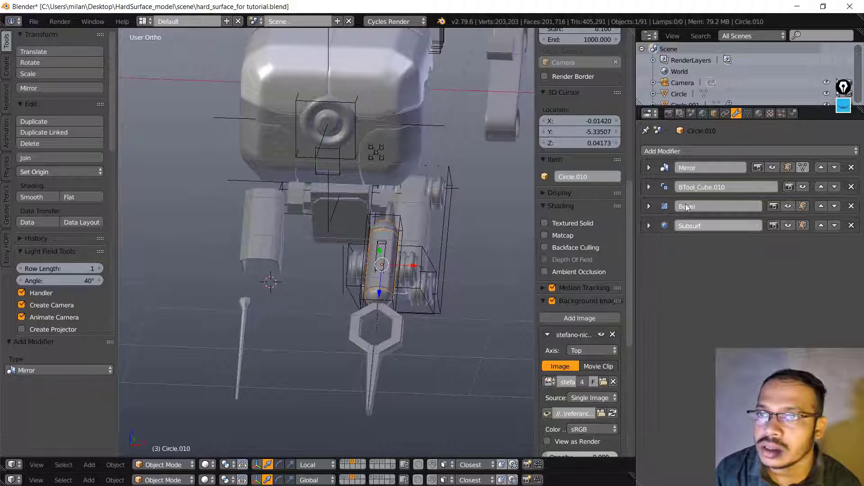
click(693, 152)
click(635, 280)
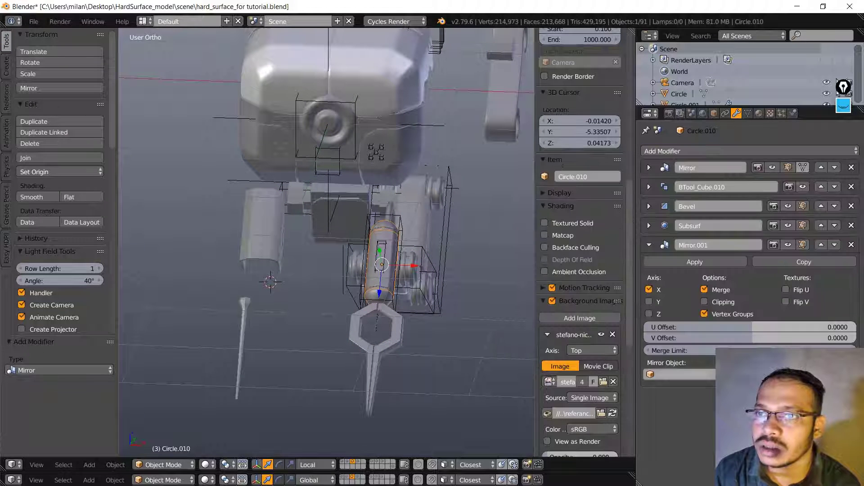
click(343, 274)
middle_drag(273, 249, 449, 270)
- Add another Mirror modifier on X to the round shoulder cap, using Empty.002 as mirror object
right_click(438, 197)
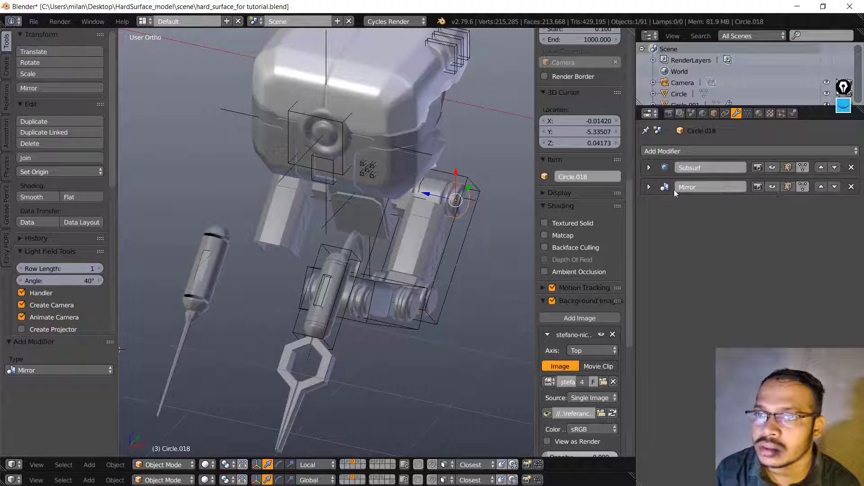
click(671, 152)
click(648, 238)
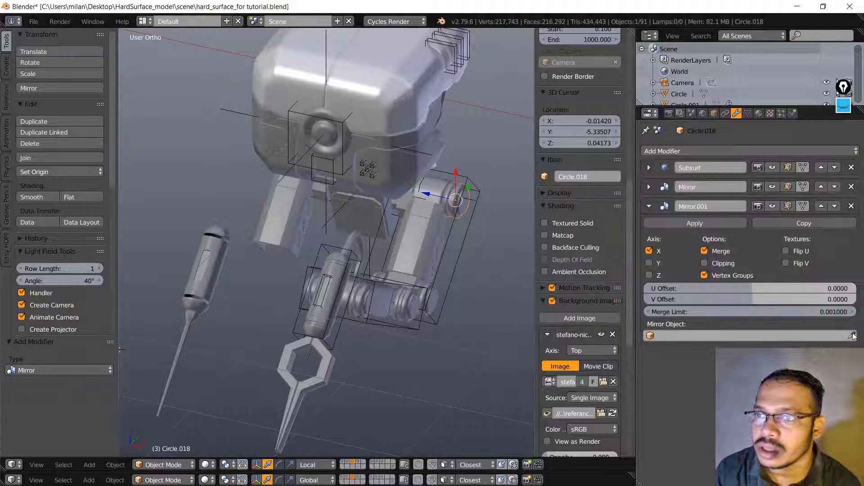
click(326, 216)
middle_drag(193, 239, 285, 262)
scroll(285, 262, up, 4)
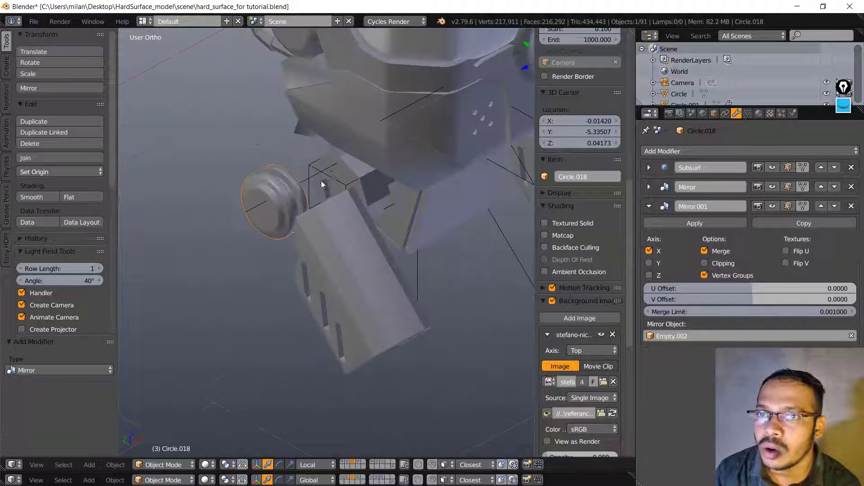
- Move Empty.002 by -1.351 along X to shift the mirrored parts, and undo the move
middle_drag(323, 187, 409, 206)
right_click(420, 292)
scroll(429, 289, down, 2)
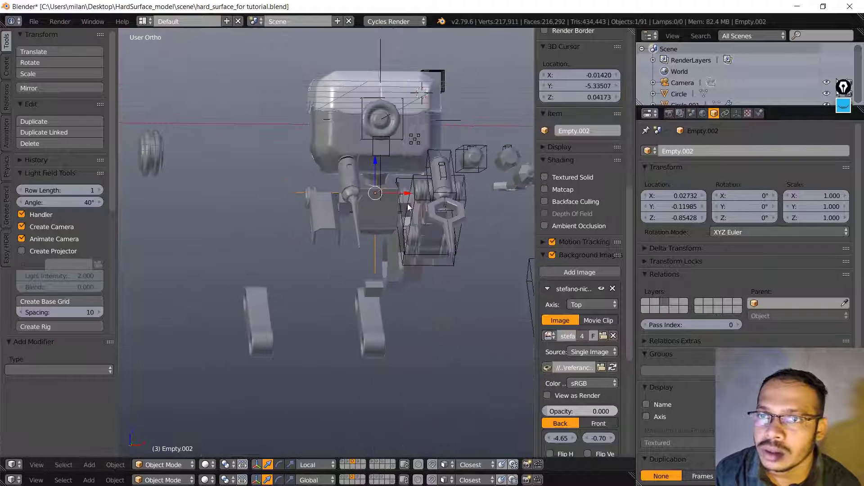
drag(407, 197, 188, 206)
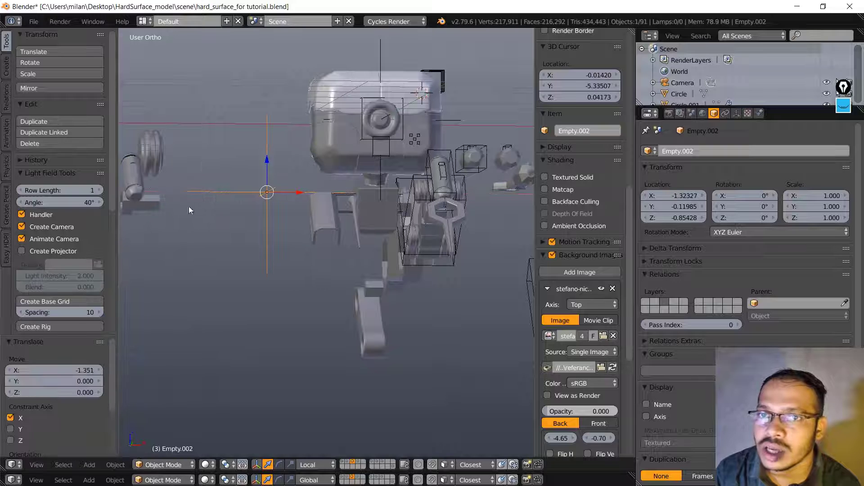
middle_drag(168, 208, 398, 210)
key(ctrl+z)
- Add a cube, scale it down and move it 1.721, 0.200, -0.562 to the side of the robot
scroll(390, 227, down, 5)
scroll(390, 228, up, 6)
scroll(382, 209, up, 4)
shift+middle_drag(382, 92, 444, 172)
key(shift+a)
mouse_move(445, 245)
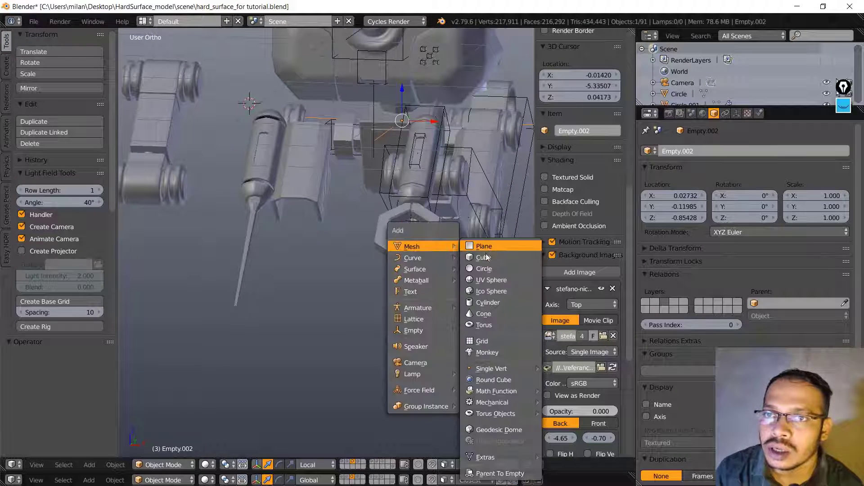
click(484, 255)
scroll(473, 253, down, 4)
middle_drag(458, 268, 335, 303)
key(s)
click(340, 276)
key(g)
click(455, 314)
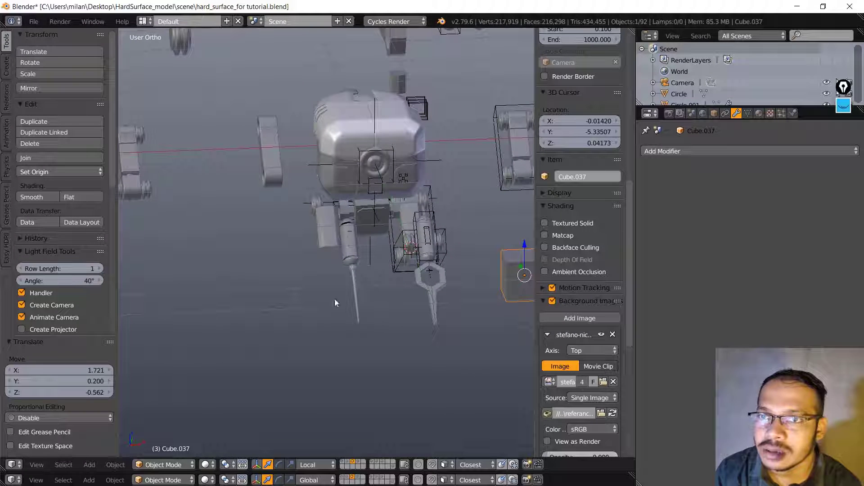
click(522, 281)
- Add a Mirror modifier on X to the cube, using Empty.001 as mirror object
click(671, 151)
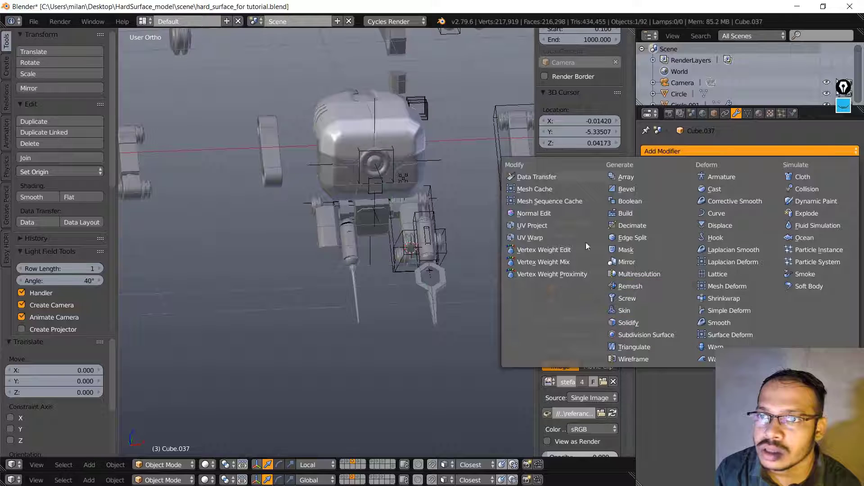
click(627, 262)
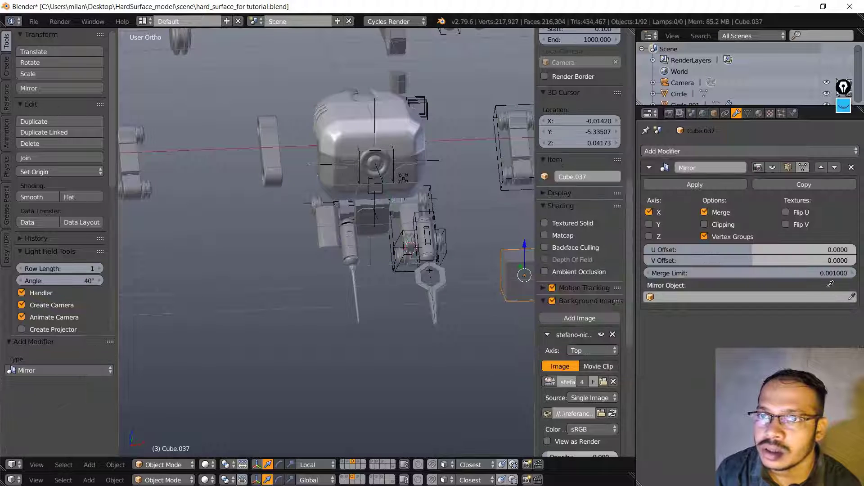
click(435, 160)
scroll(402, 237, down, 4)
scroll(402, 239, up, 4)
middle_drag(408, 281, 382, 272)
scroll(421, 243, up, 2)
scroll(435, 239, down, 4)
middle_drag(435, 242, 427, 260)
- In Edit Mode, extrude the cube's outer side face in place and scale it to 0.558
key(Tab)
scroll(448, 288, up, 4)
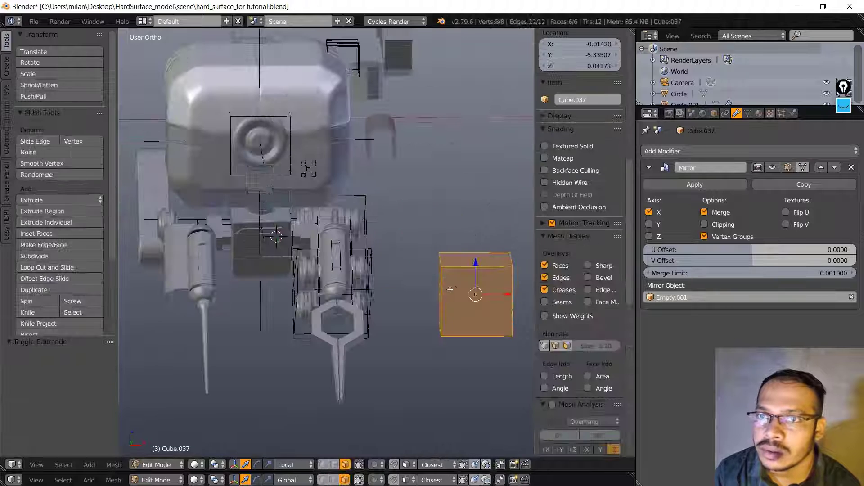
shift+middle_drag(464, 291, 386, 231)
shift+middle_drag(296, 221, 499, 228)
key(shift+a)
key(Escape)
right_click(361, 235)
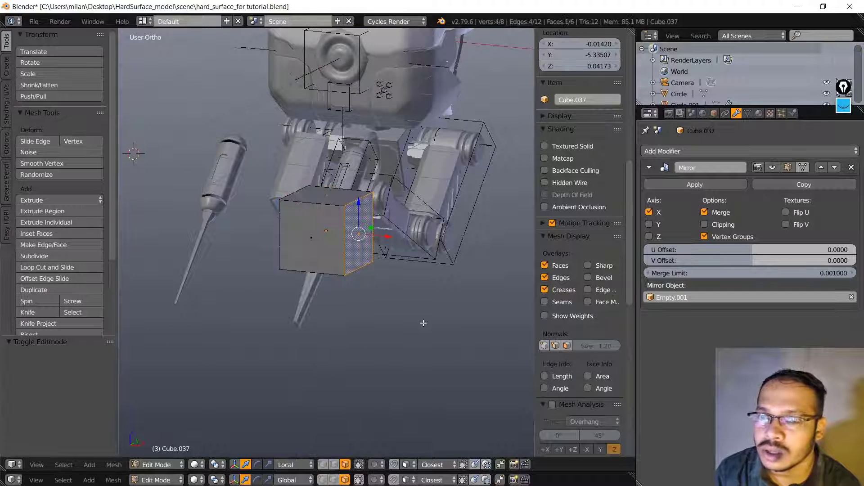
key(e)
right_click(415, 369)
key(s)
click(396, 295)
- Extrude the scaled side face outward 1.095 and return the cube to Object Mode
key(e)
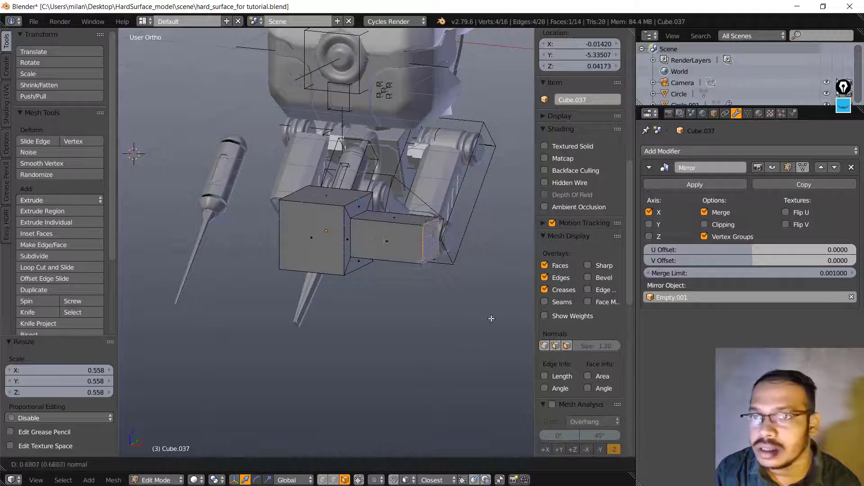
click(508, 320)
scroll(452, 291, down, 5)
middle_drag(451, 292, 341, 317)
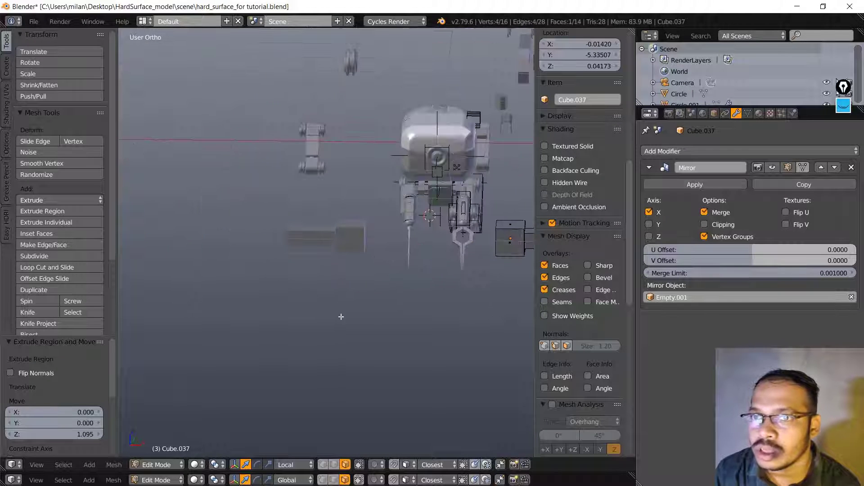
shift+middle_drag(393, 217, 396, 252)
scroll(435, 275, up, 3)
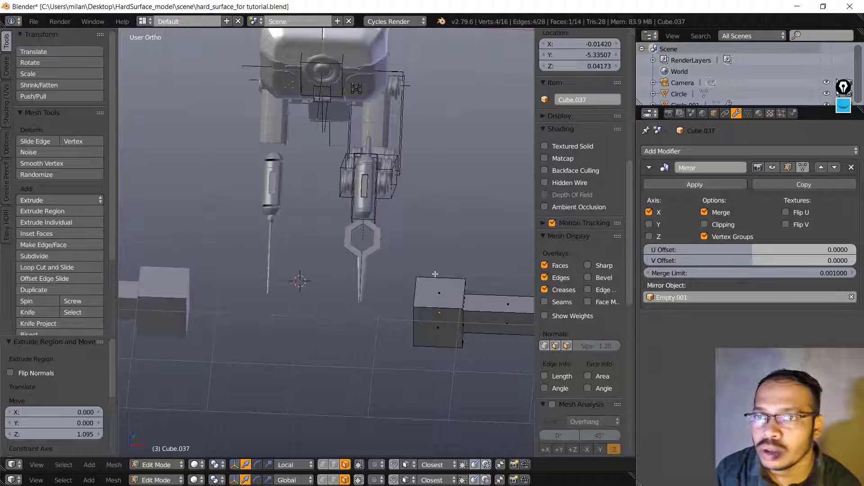
key(Tab)
middle_drag(435, 274, 459, 274)
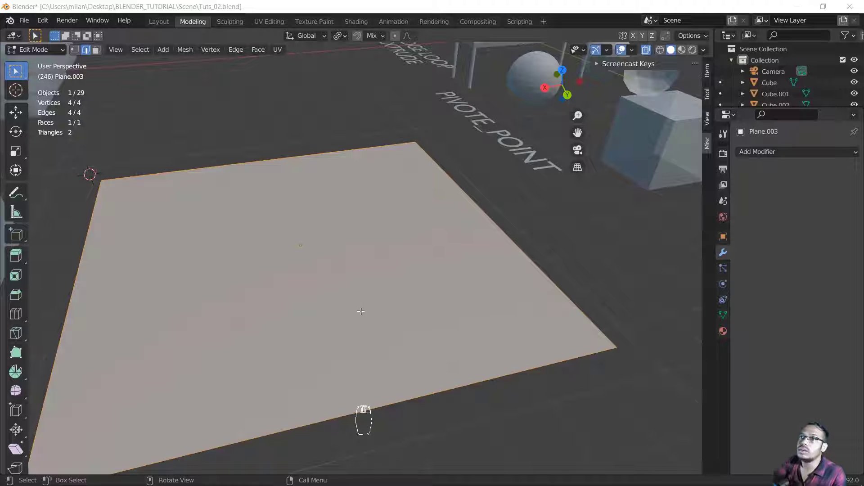
middle_drag(361, 311, 506, 256)
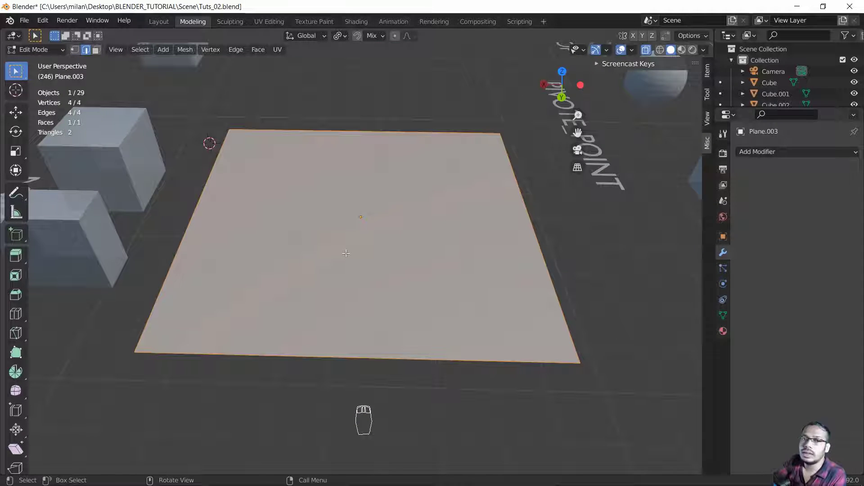
key(Tab)
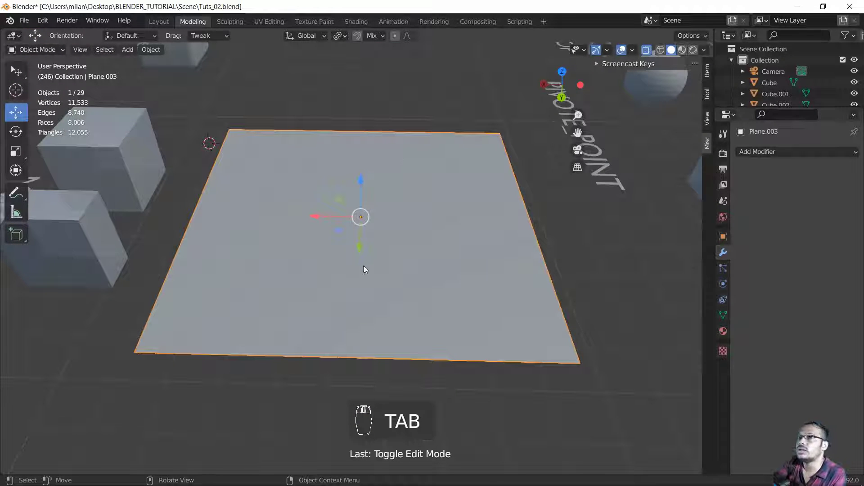
key(Tab)
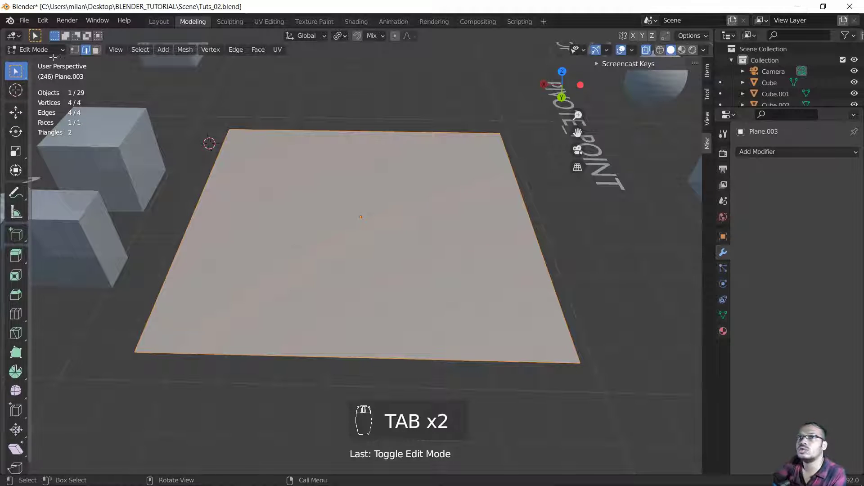
click(36, 50)
click(47, 73)
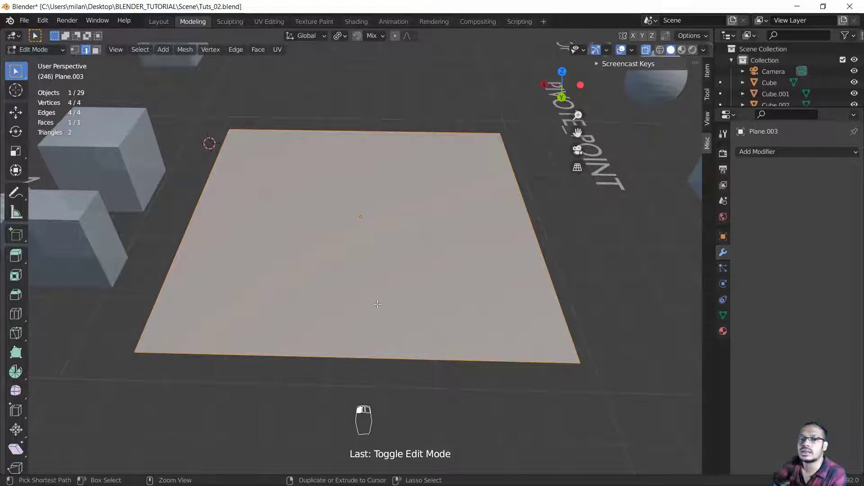
- Add two centred loop cuts to the plane, one in each direction, dividing it into four equal faces
key(ctrl+r)
click(360, 342)
right_click(423, 284)
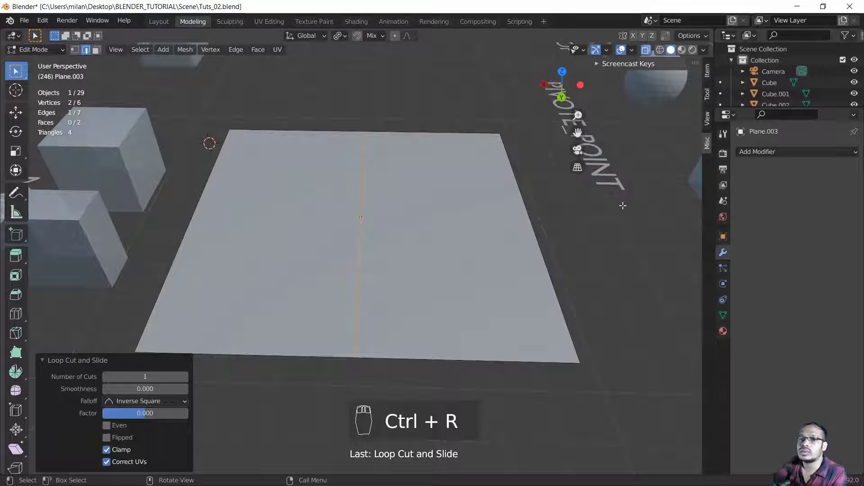
middle_drag(571, 204, 529, 252)
key(ctrl+r)
click(531, 286)
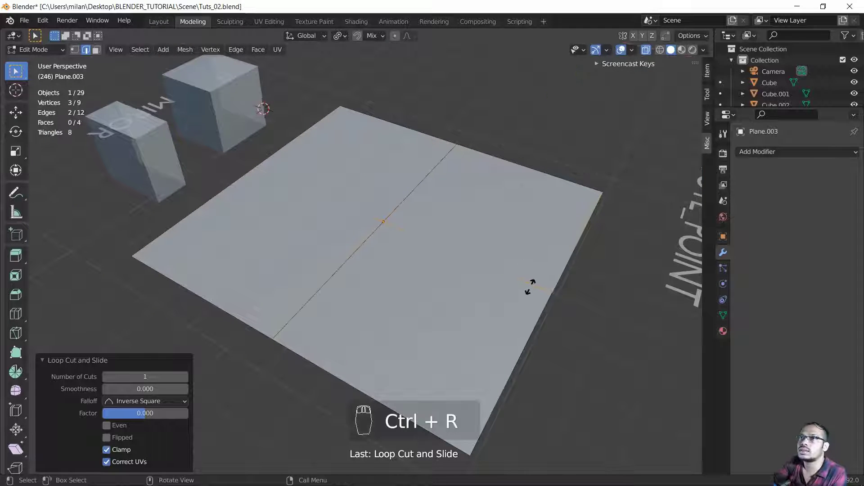
right_click(530, 287)
middle_drag(530, 286, 562, 272)
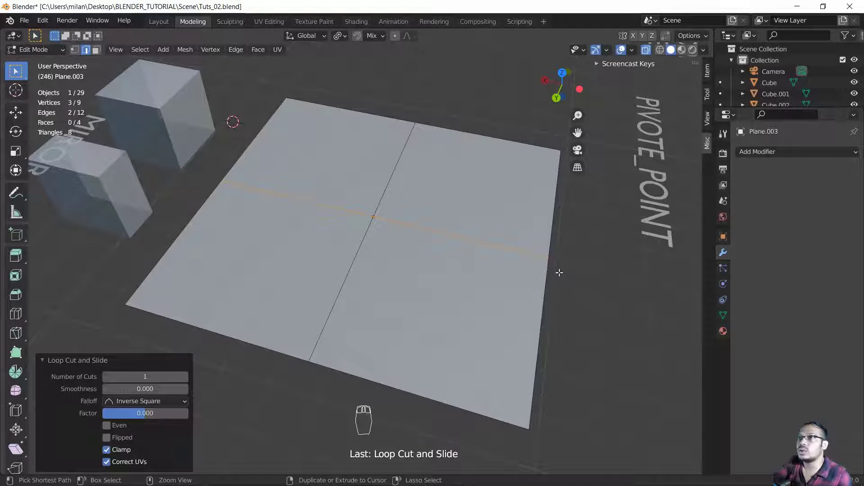
- In face selection mode, delete three of the plane's four faces, keeping one quarter, and return to Object Mode
key(ctrl+Tab)
click(96, 50)
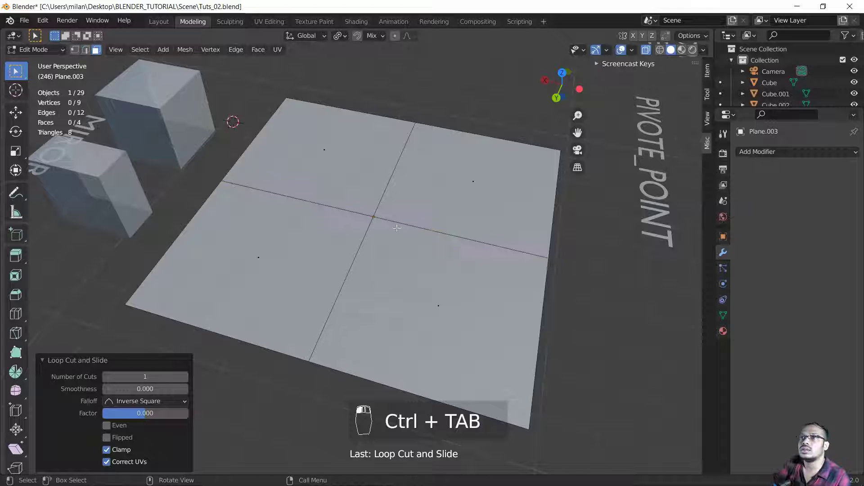
click(425, 285)
shift+click(470, 182)
shift+click(327, 150)
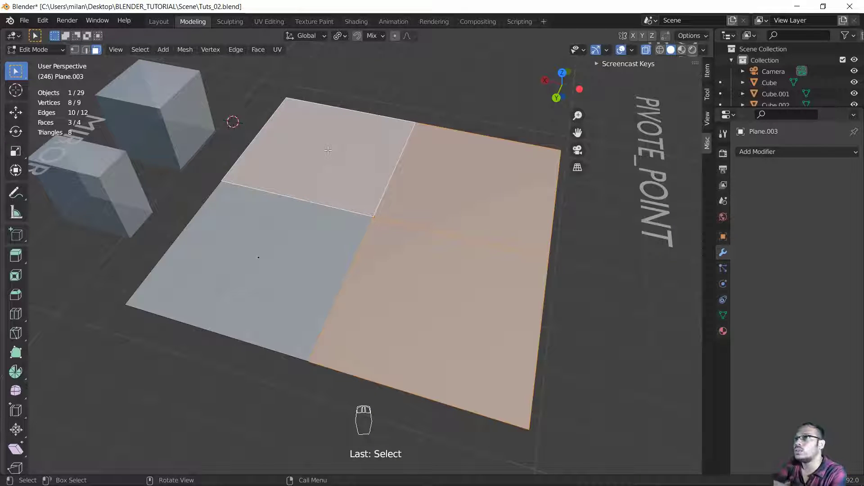
key(Delete)
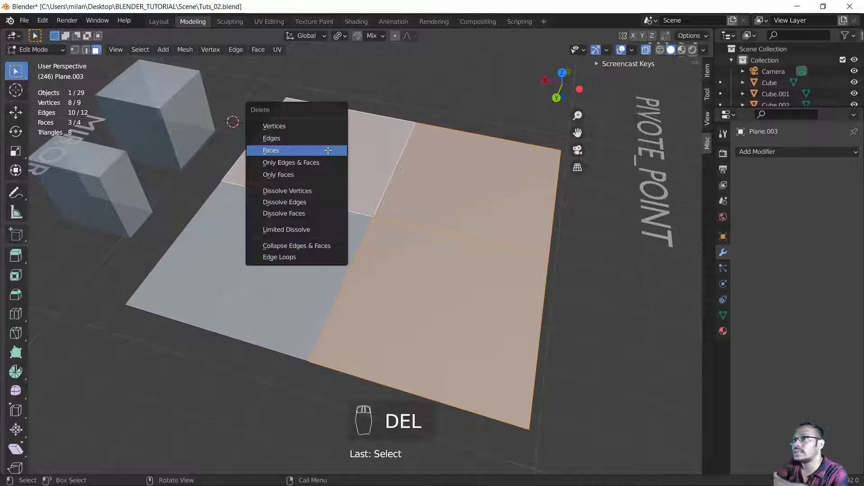
click(291, 152)
key(Tab)
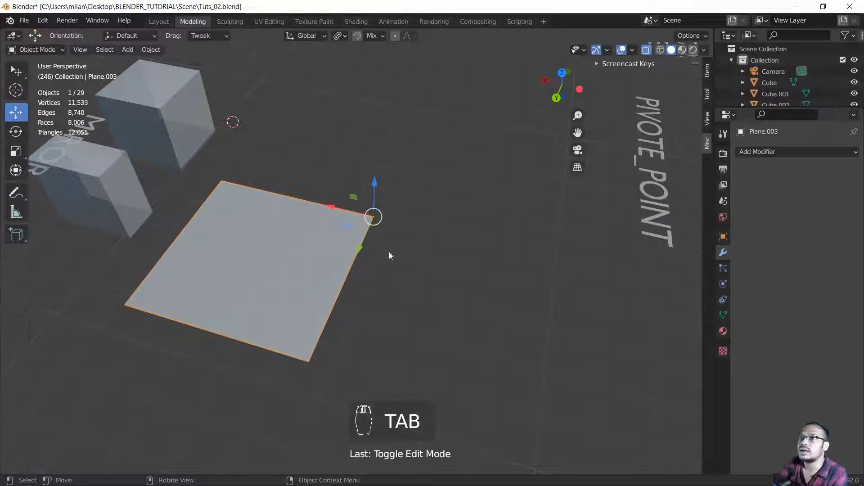
- Add a Mirror modifier to the remaining quarter plane
middle_drag(389, 255, 518, 252)
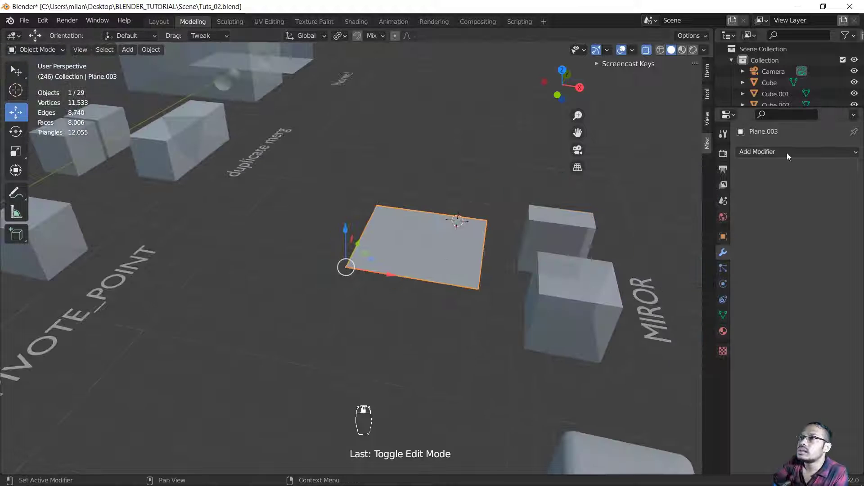
click(787, 153)
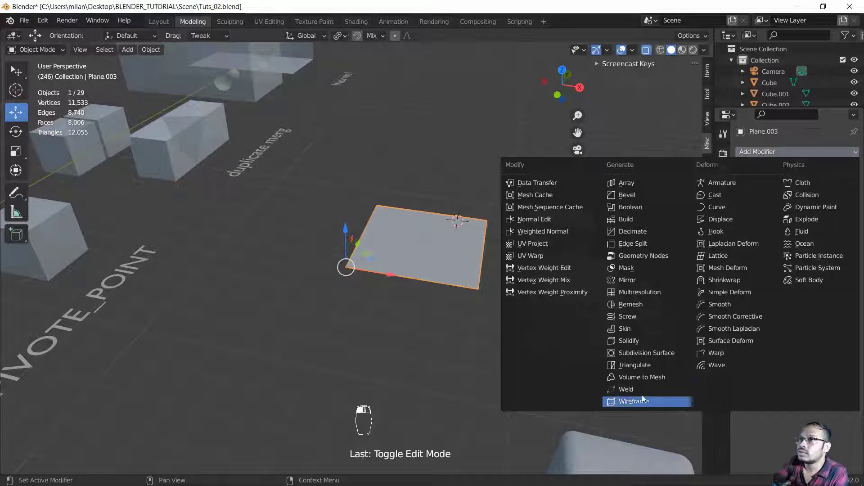
click(637, 280)
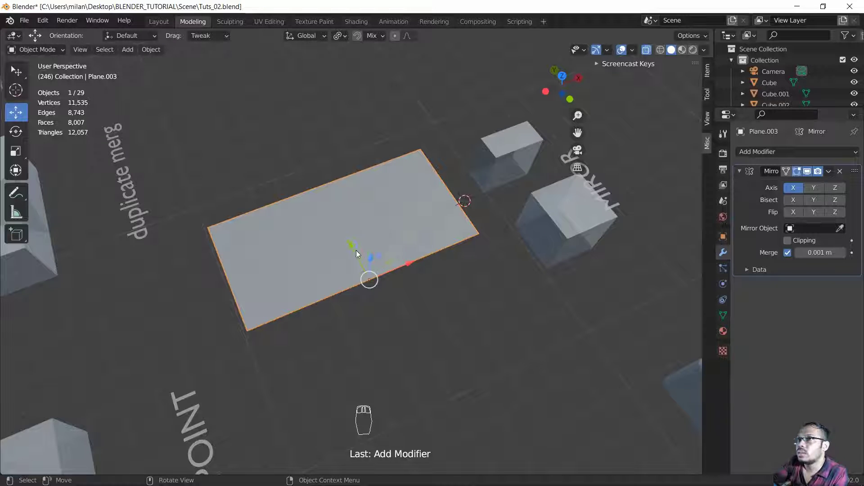
- Sketch on-screen arrows from the plane's origin along its two horizontal axes and label them Y and X
scroll(357, 247, up, 5)
drag(363, 268, 388, 317)
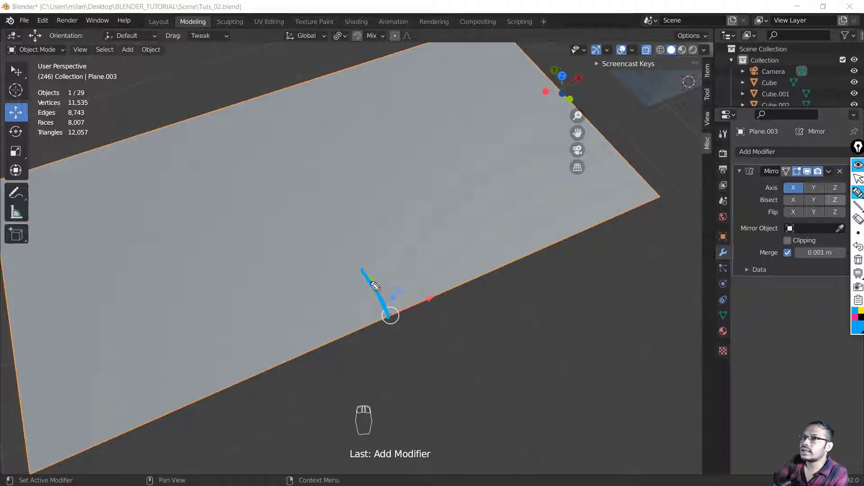
mouse_move(373, 285)
mouse_down()
mouse_move(362, 287)
mouse_move(374, 273)
mouse_up()
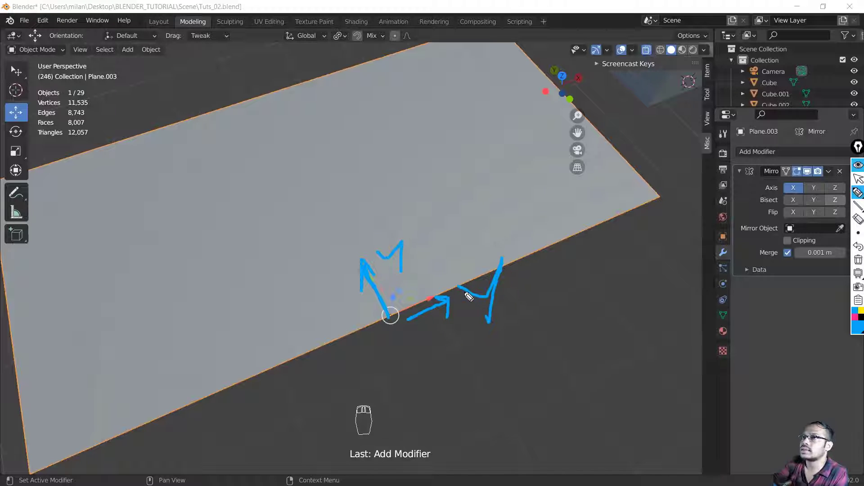
middle_drag(379, 212, 378, 205)
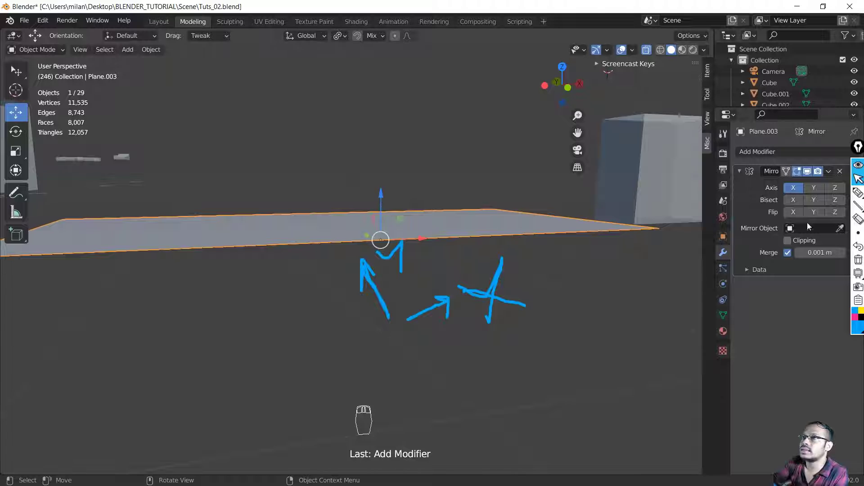
middle_drag(380, 195, 387, 317)
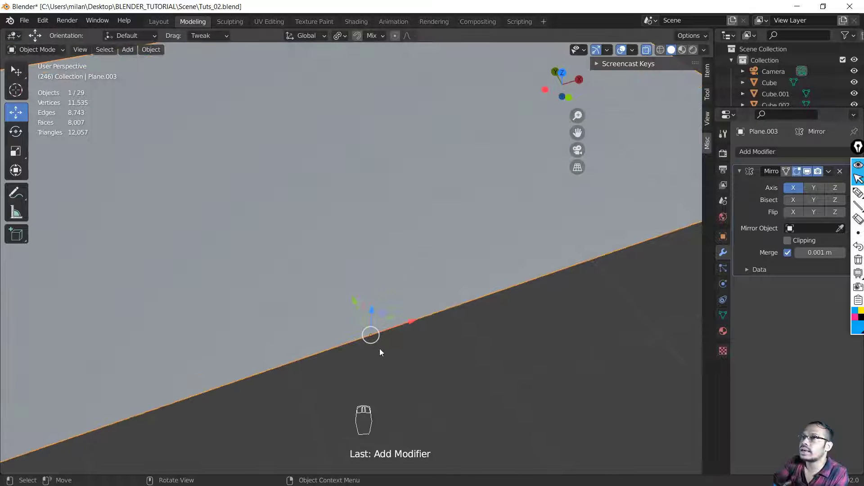
- Enable the Y axis in the plane's Mirror modifier in addition to X
middle_drag(639, 370, 532, 342)
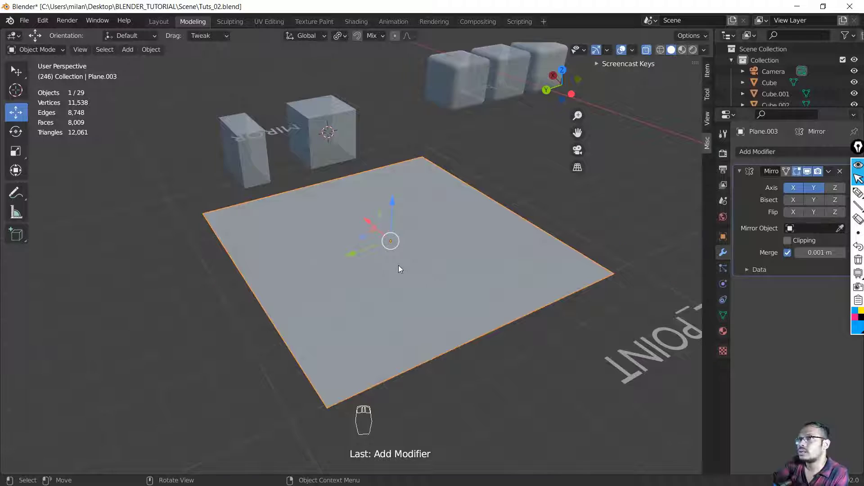
scroll(399, 269, up, 4)
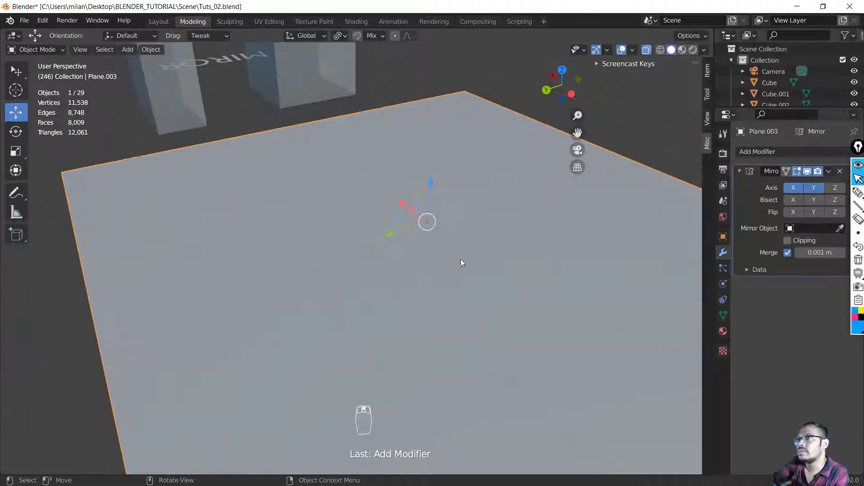
scroll(459, 260, down, 1)
- In Edit Mode, extrude the quarter plane's face in place and scale it to 0.575
key(Tab)
middle_drag(331, 292, 416, 298)
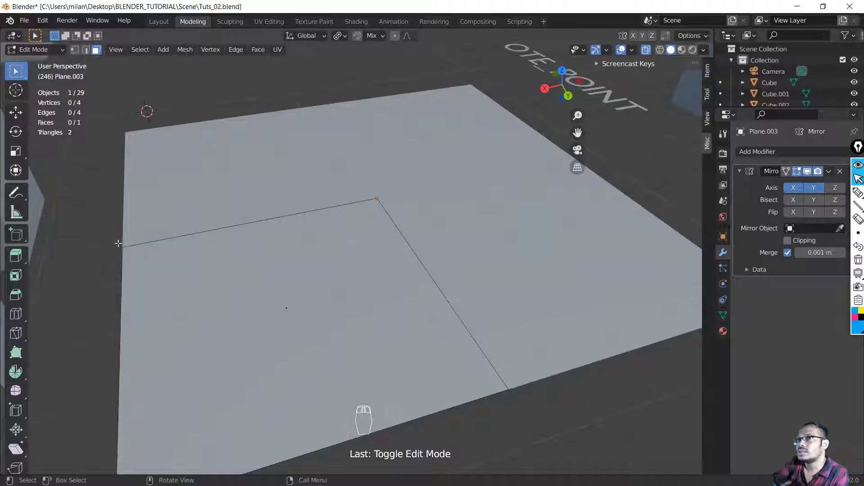
scroll(401, 260, down, 3)
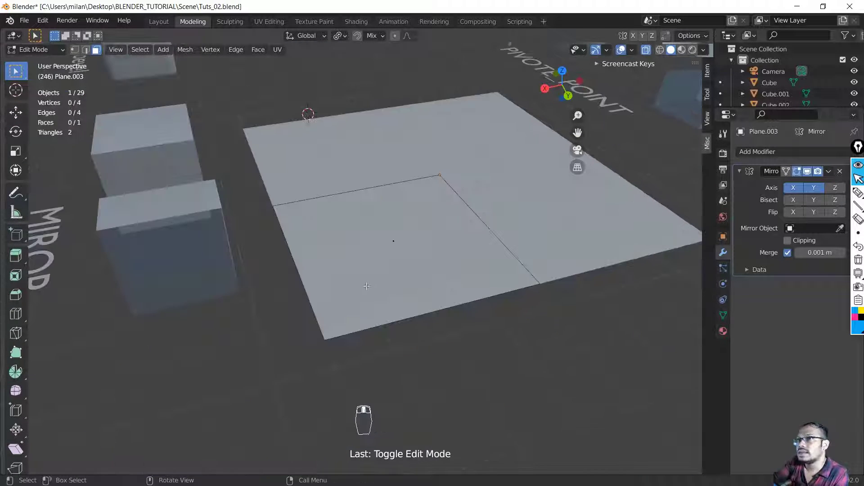
scroll(426, 262, up, 3)
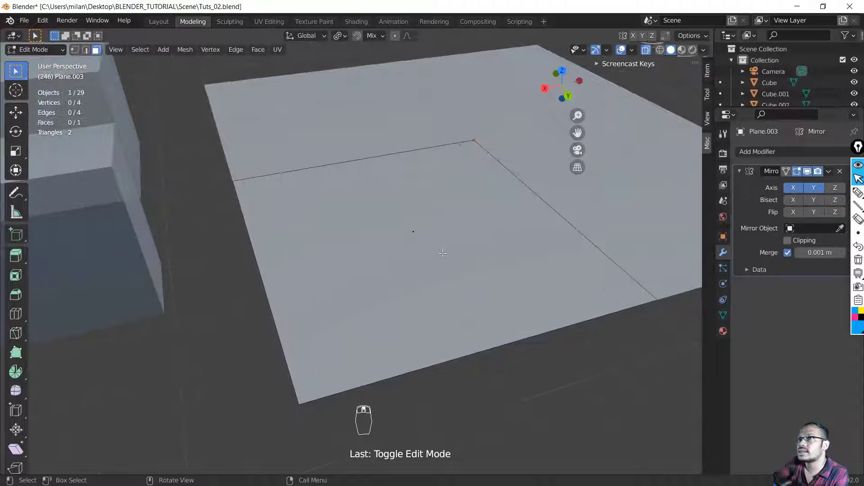
click(414, 230)
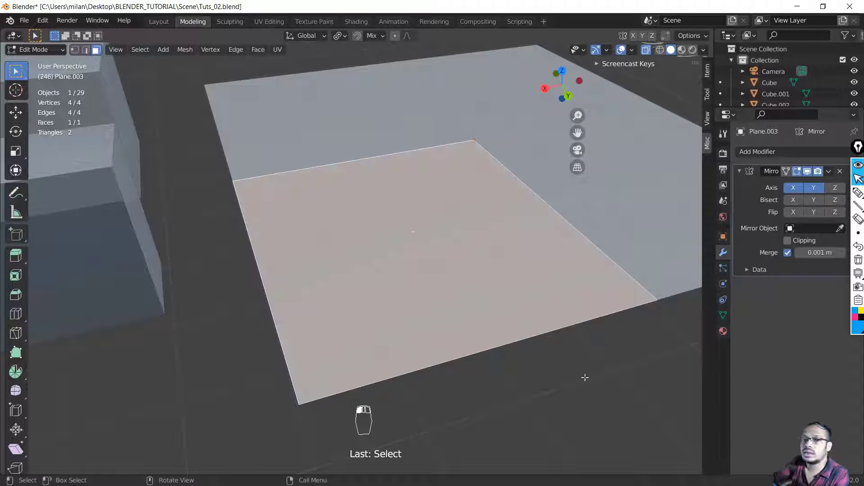
key(e)
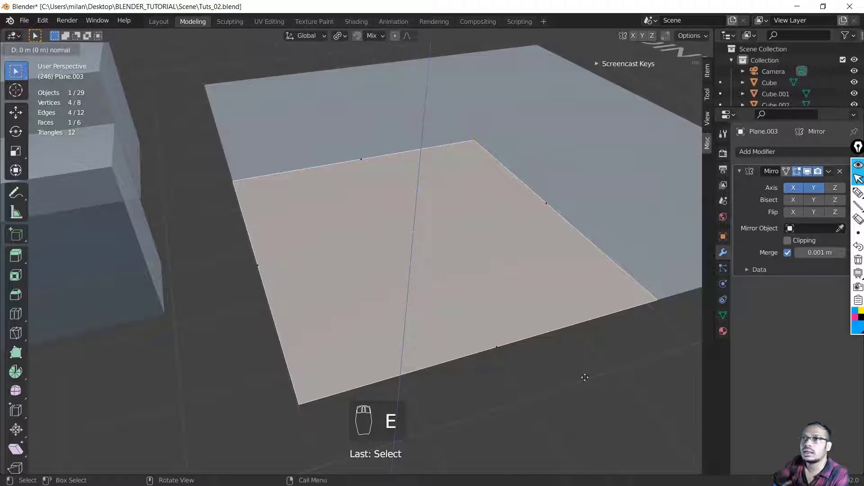
click(585, 377)
key(s)
click(507, 320)
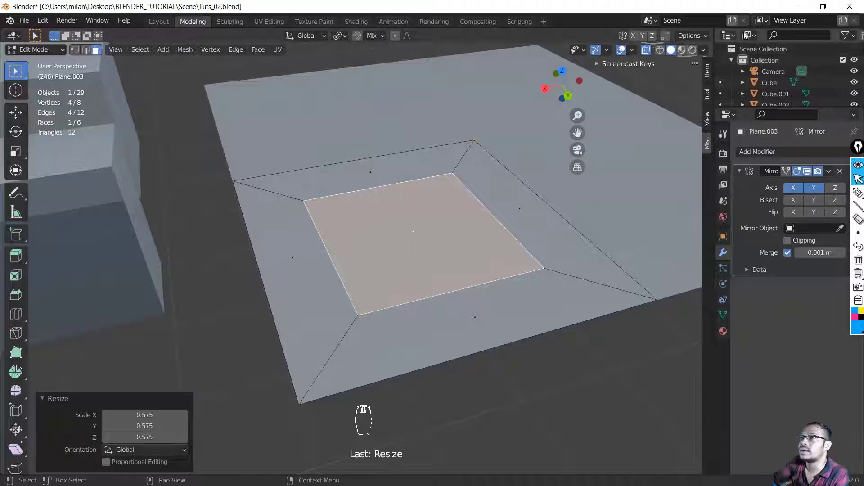
- Turn on the Wireframe overlay in the viewport so the mirrored geometry's edges are drawn
click(704, 49)
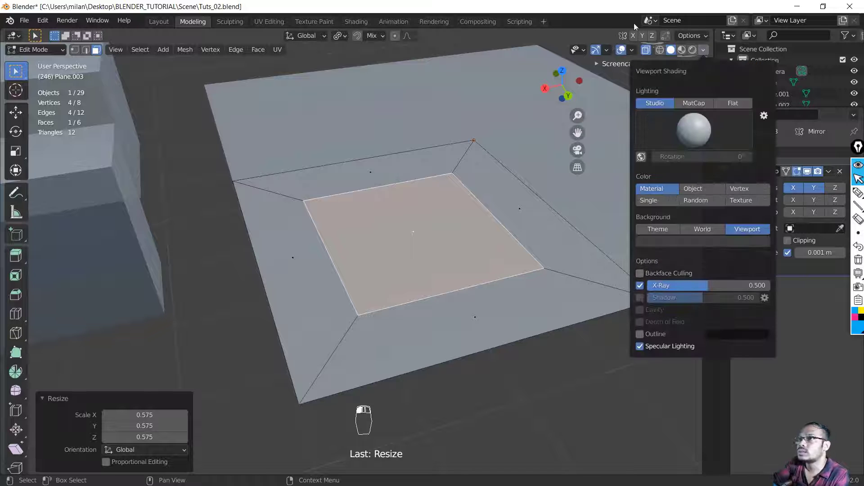
click(631, 50)
click(562, 237)
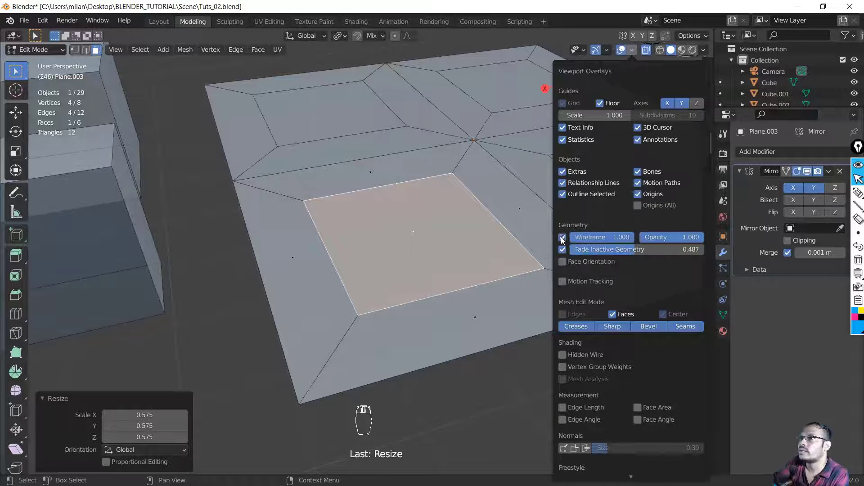
scroll(227, 302, down, 4)
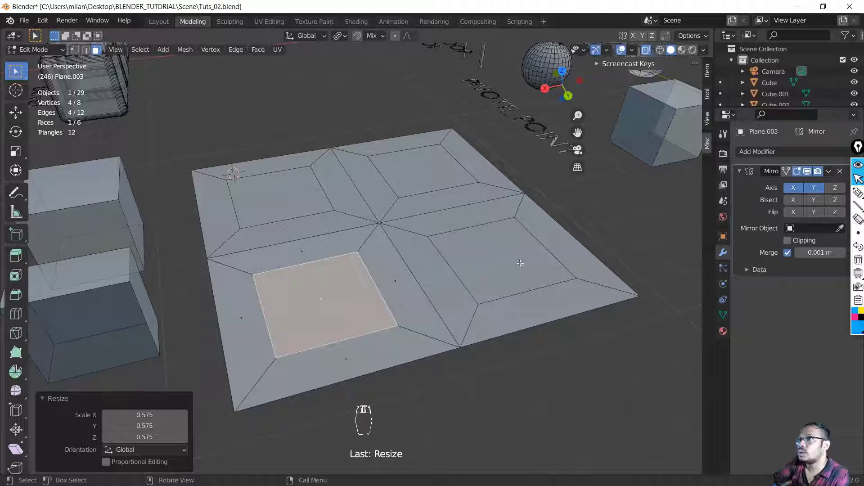
- Extrude the scaled inner face 0.22064 m along its normal
middle_drag(513, 319, 401, 304)
key(e)
click(460, 336)
scroll(383, 306, up, 3)
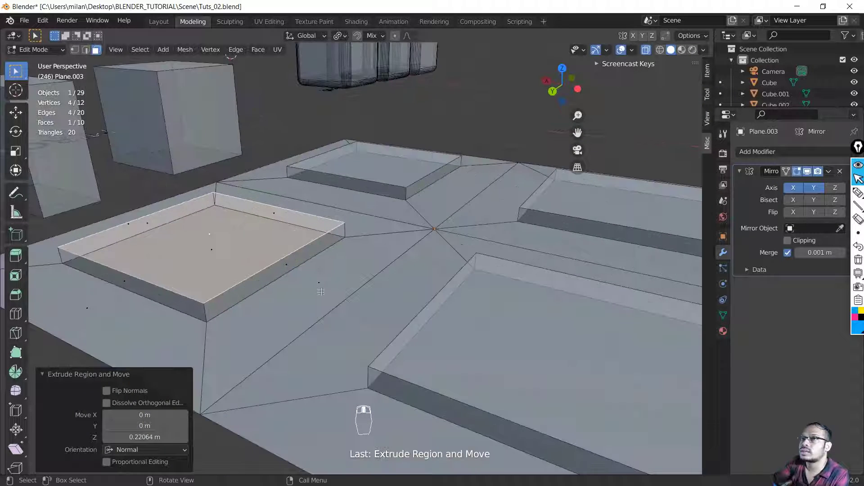
middle_drag(331, 311, 351, 322)
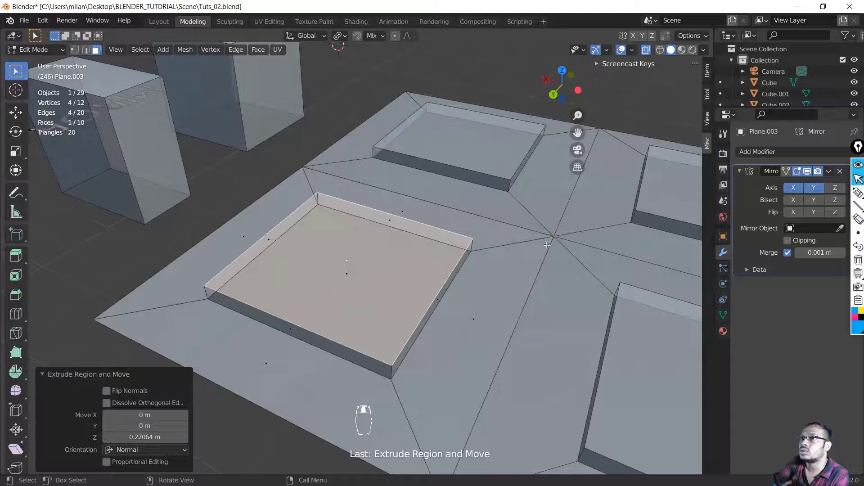
- Inspect the raised panels across all four quarters of the plane and expand the Mirror modifier's Data settings
scroll(547, 245, down, 5)
scroll(465, 390, up, 3)
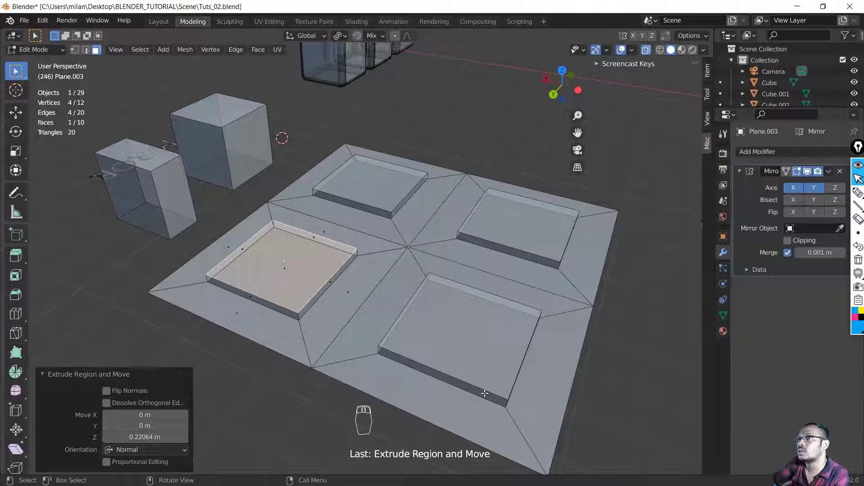
middle_drag(306, 316, 330, 304)
scroll(330, 304, up, 2)
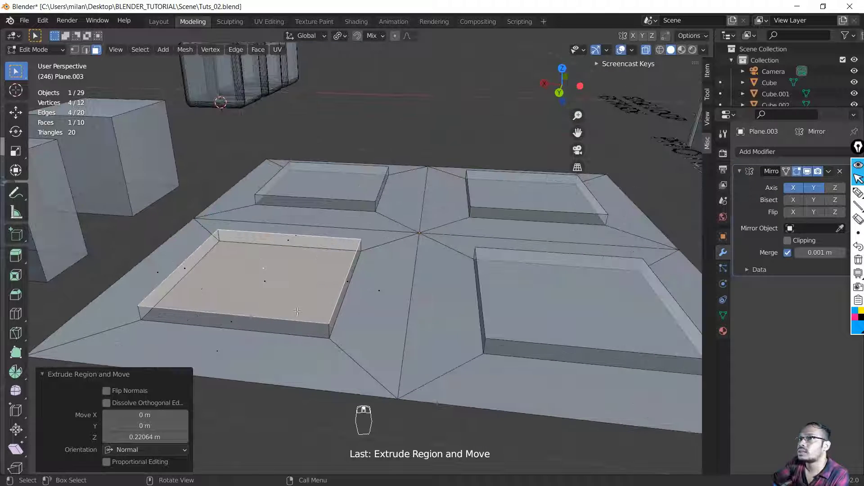
click(747, 270)
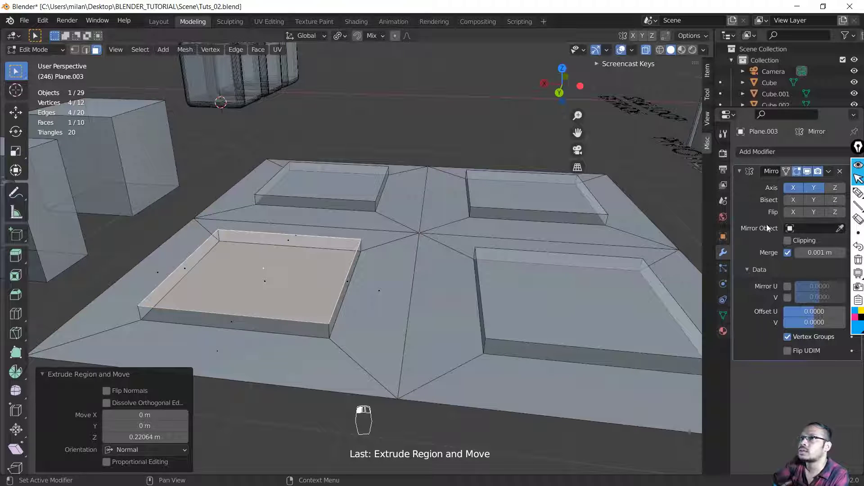
middle_drag(405, 308, 331, 316)
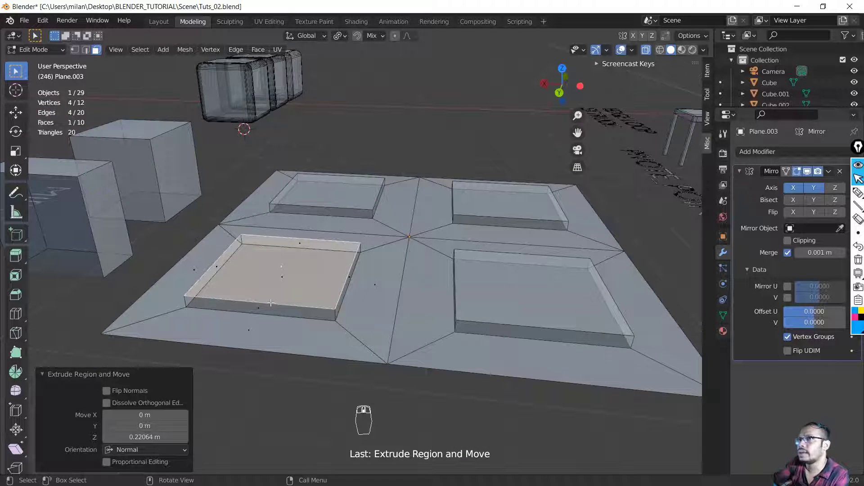
- Inset the raised panel's top face and extrude it upward into a smaller block, returning to Object Mode
scroll(270, 303, up, 2)
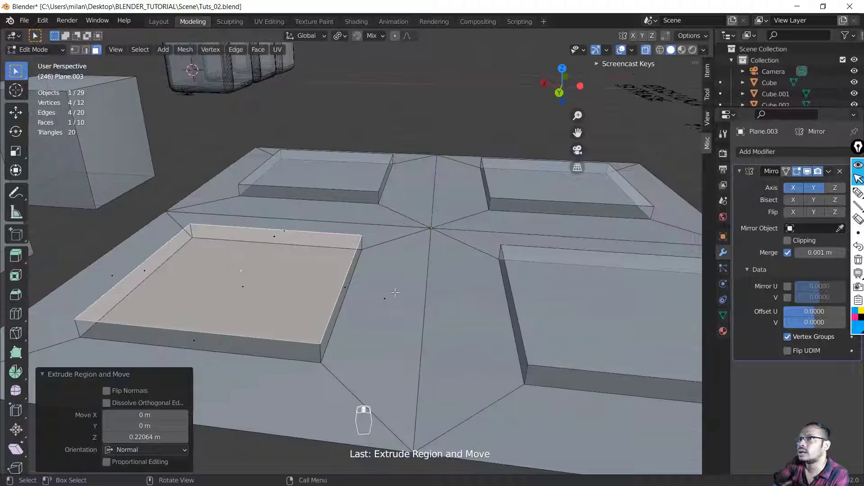
middle_drag(395, 292, 351, 136)
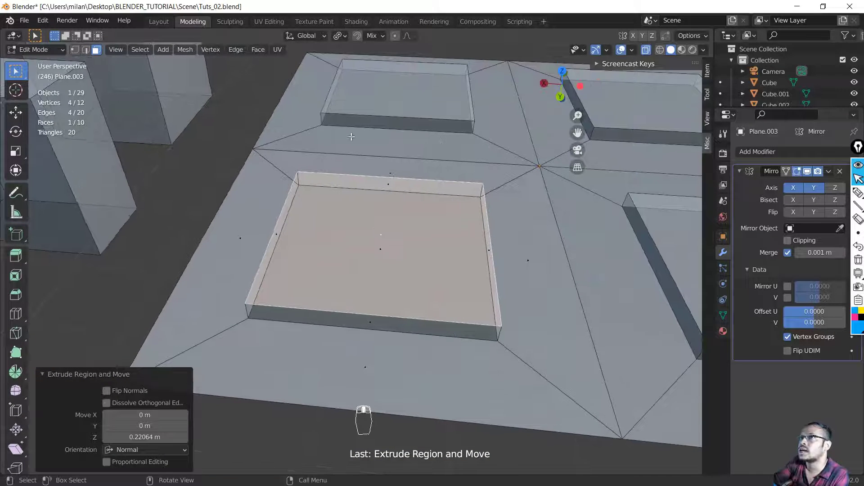
scroll(645, 439, down, 1)
shift+middle_drag(403, 308, 466, 295)
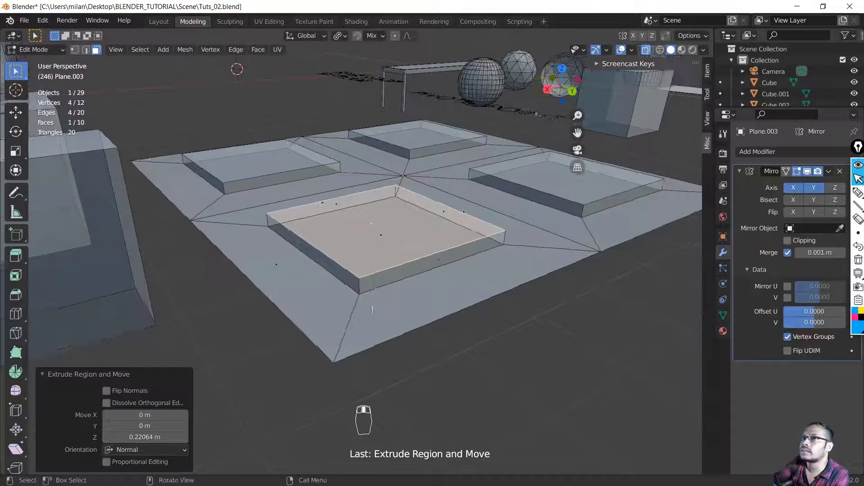
scroll(401, 341, down, 2)
middle_drag(401, 342, 373, 353)
scroll(418, 281, up, 2)
click(419, 282)
scroll(504, 276, down, 1)
middle_drag(493, 306, 441, 319)
key(e)
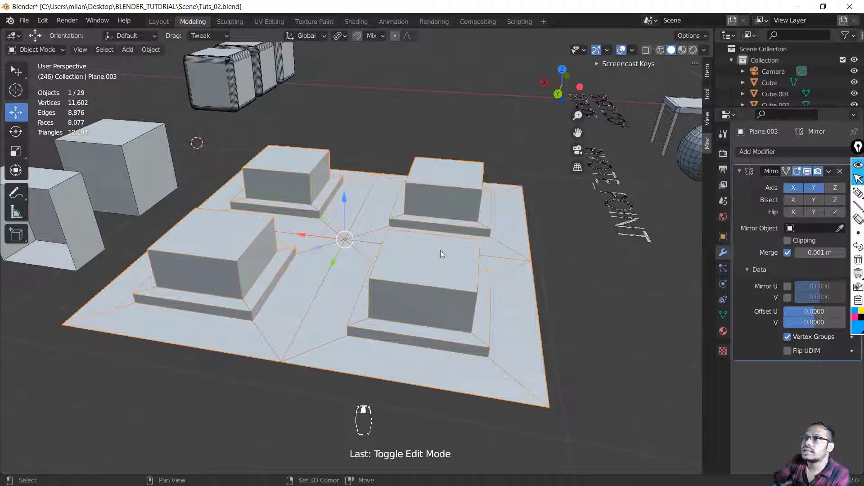
- Collapse the Mirror modifier and add an Array modifier that repeats the mirrored plane along X
middle_drag(439, 250, 586, 230)
click(743, 171)
click(768, 151)
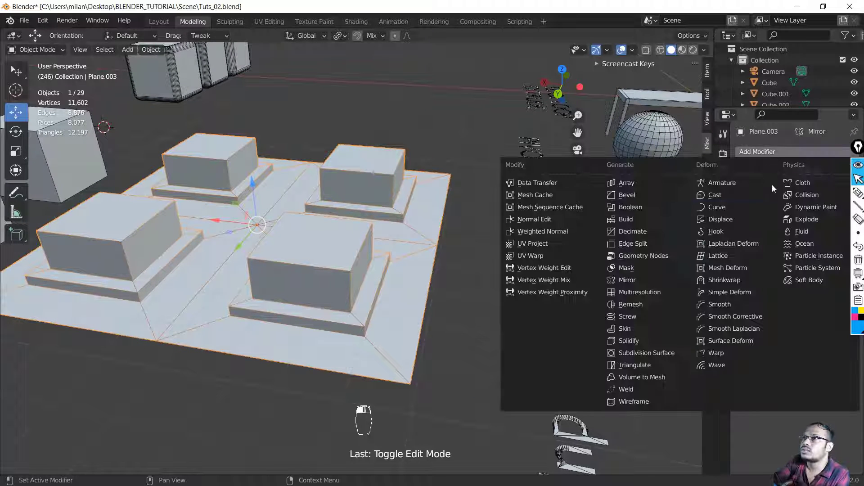
click(629, 180)
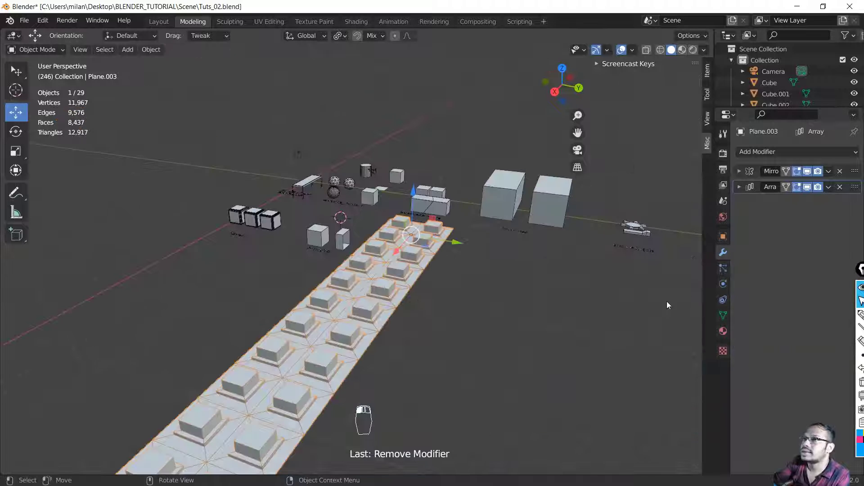
- Add a second Array modifier with its Relative Offset factor at 0 on X and 1 on Y
click(766, 151)
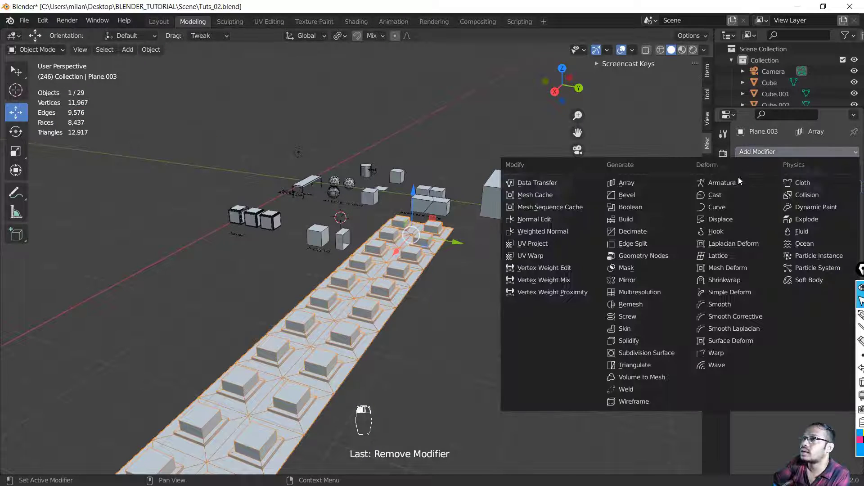
click(614, 180)
click(817, 267)
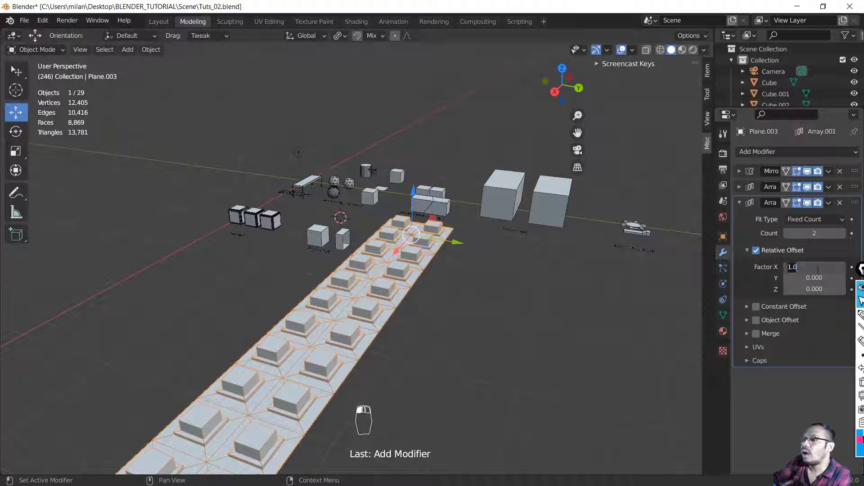
text(0)
key(Tab)
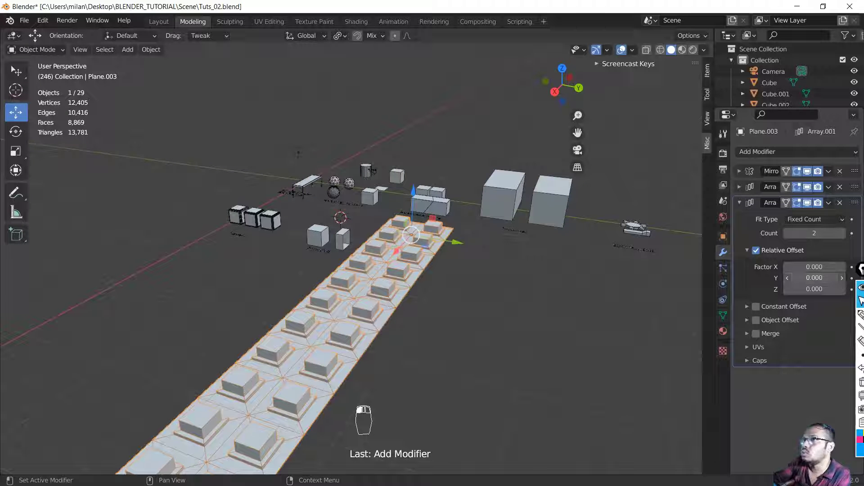
text(1)
key(Return)
- Set the second Array modifier's count to 11 to extend the tiles into a large grid
drag(814, 233, 847, 233)
scroll(280, 337, down, 5)
middle_drag(280, 337, 448, 388)
drag(814, 233, 788, 233)
scroll(320, 274, up, 8)
middle_drag(319, 274, 392, 270)
scroll(409, 288, down, 6)
scroll(242, 349, up, 5)
scroll(392, 271, down, 3)
- Enter Edit Mode on the arrayed plane and select the top face of the original block
click(407, 277)
key(Tab)
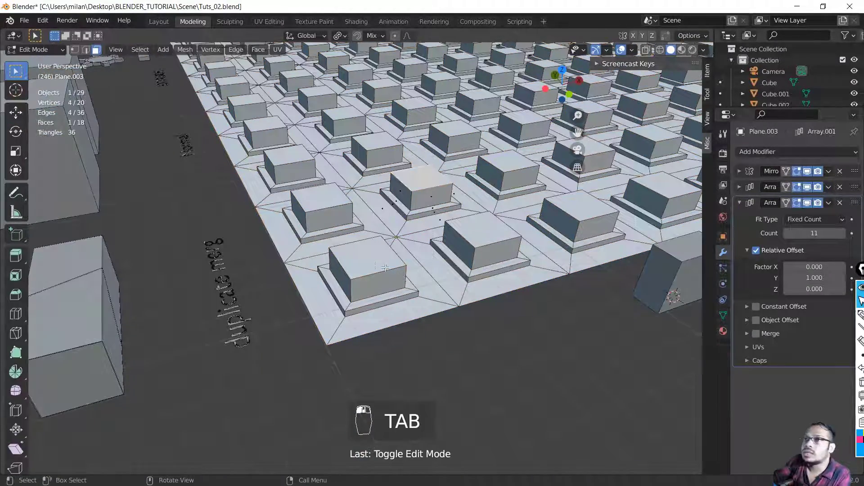
scroll(450, 274, down, 3)
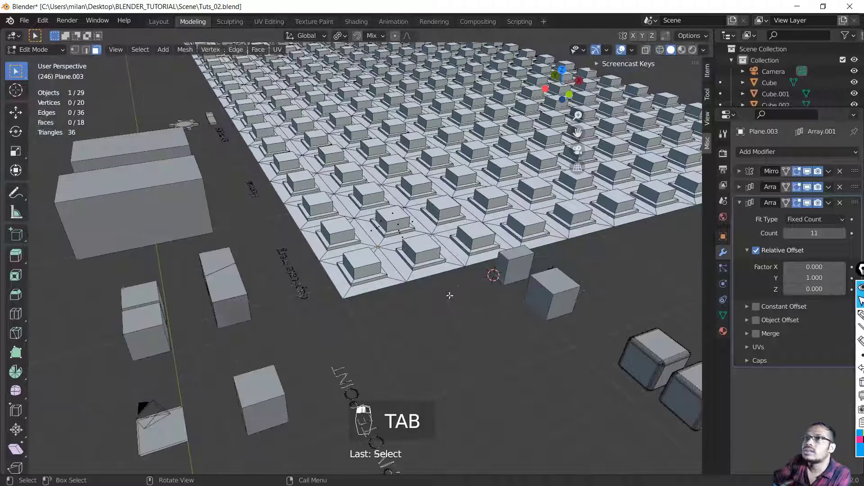
middle_drag(449, 295, 421, 311)
scroll(315, 283, down, 4)
key(c)
click(281, 271)
right_click(281, 271)
click(298, 324)
scroll(315, 307, up, 7)
click(375, 292)
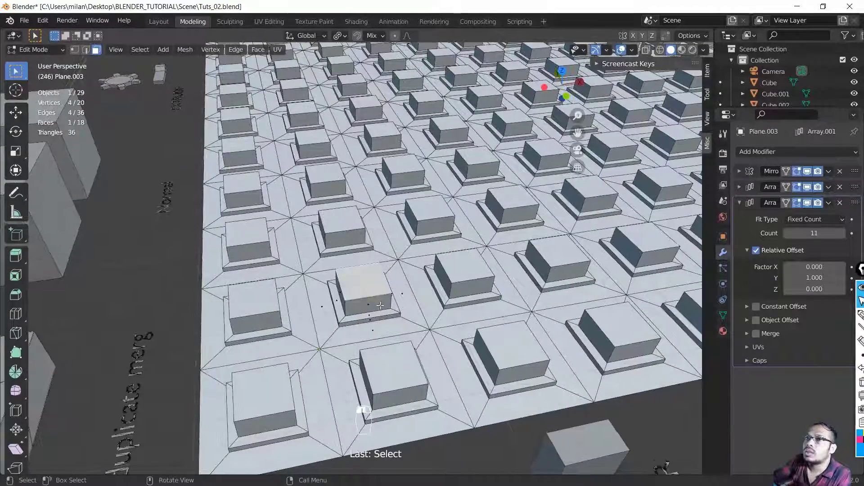
- Examine the selected original block in relation to its mirrored and arrayed copies
scroll(380, 306, up, 4)
scroll(355, 315, down, 4)
key(shift+a)
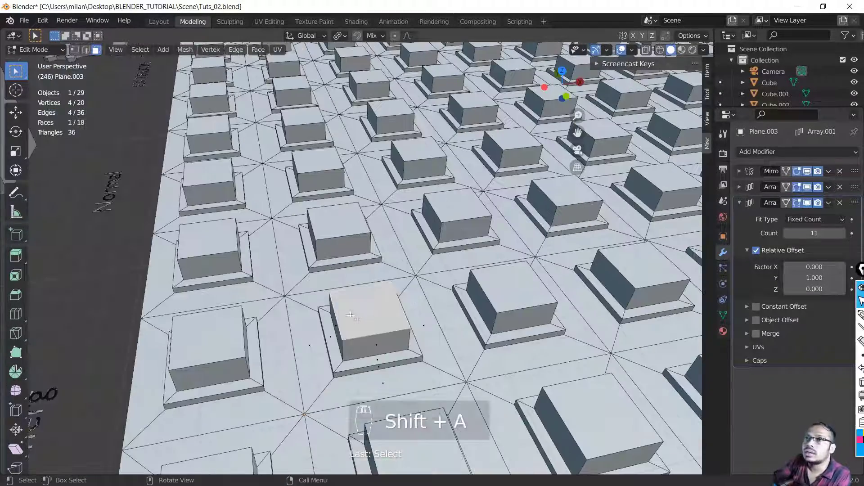
scroll(360, 312, up, 2)
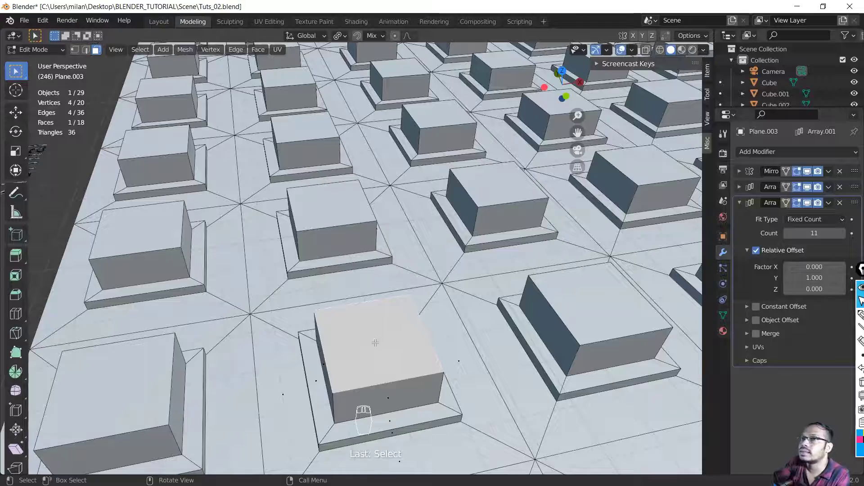
scroll(377, 349, down, 5)
scroll(405, 347, up, 3)
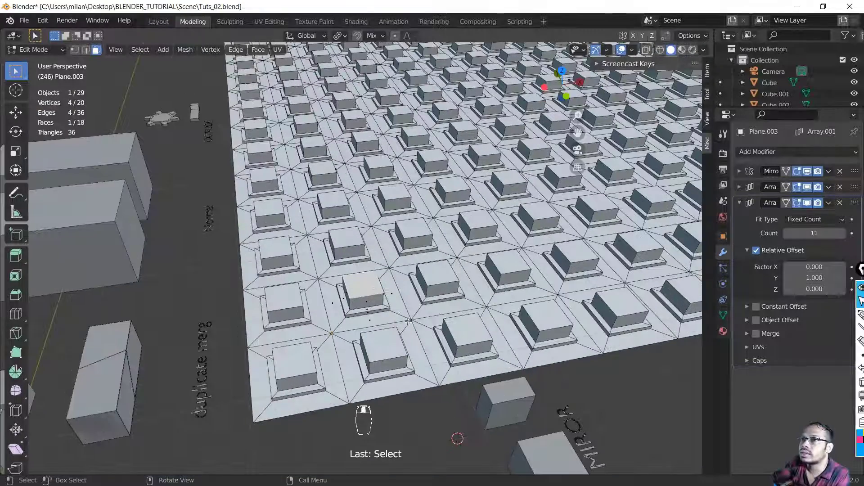
scroll(374, 327, up, 4)
scroll(374, 328, down, 2)
scroll(383, 306, up, 3)
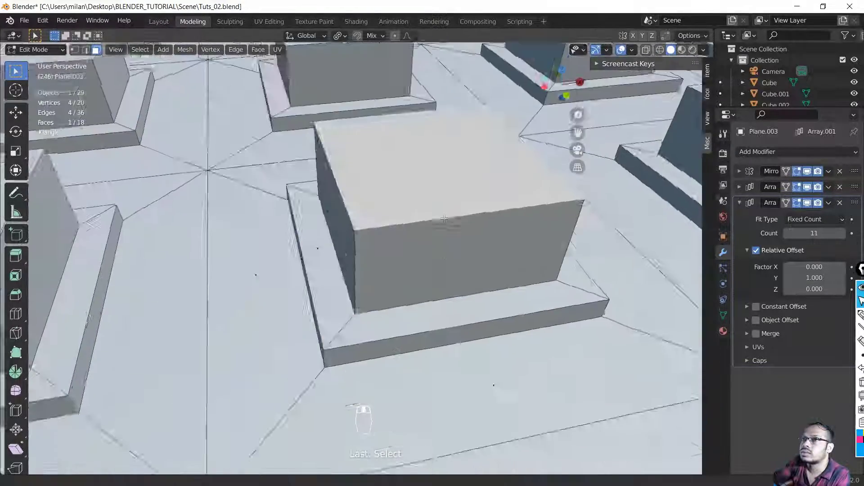
scroll(392, 270, down, 5)
scroll(398, 244, up, 5)
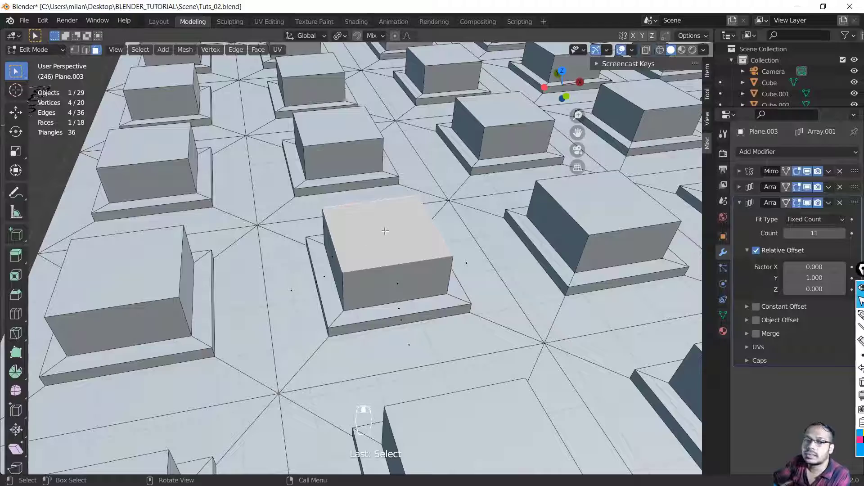
- Place the 3D cursor on the original block's top face and add an Ico Sphere to the mesh there
shift+click(385, 232)
middle_drag(385, 230, 315, 260)
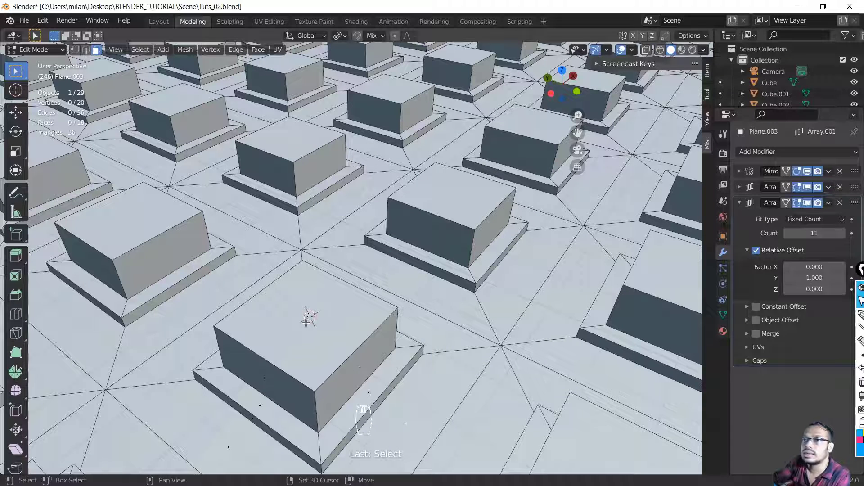
key(shift+a)
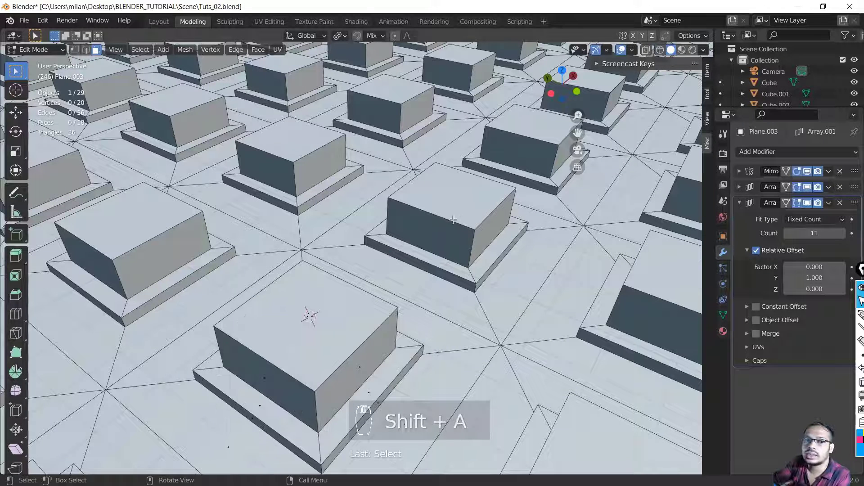
key(shift+a)
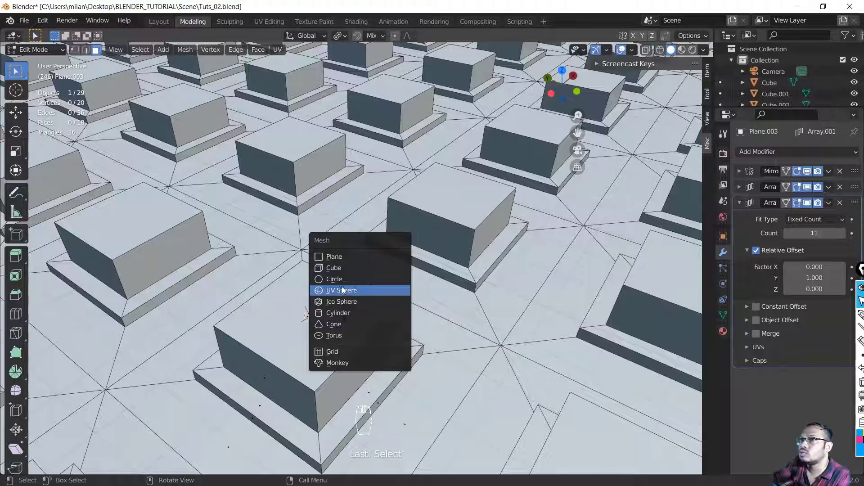
click(351, 302)
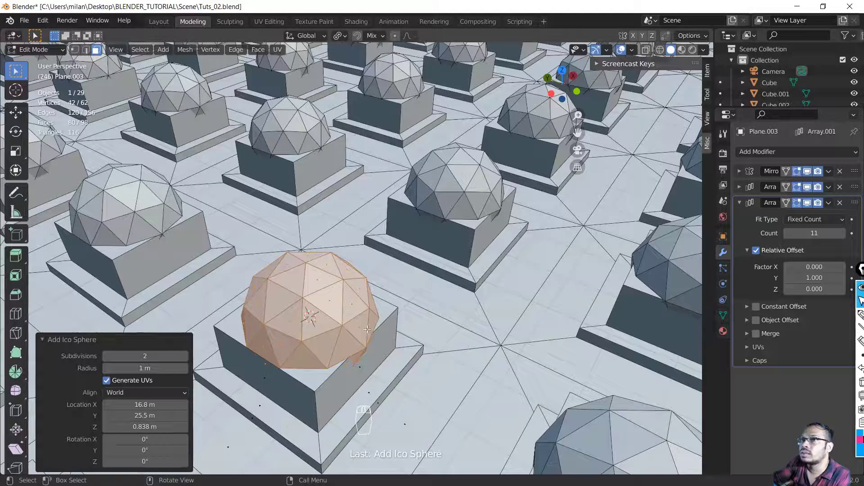
- Scale the Ico Sphere to 0.622 so it sits as a smaller dome on the block
scroll(407, 288, down, 6)
scroll(408, 288, up, 5)
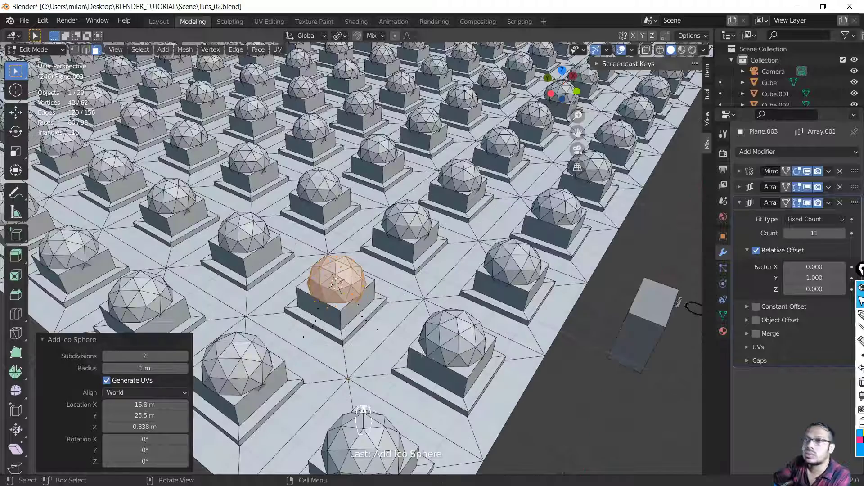
key(s)
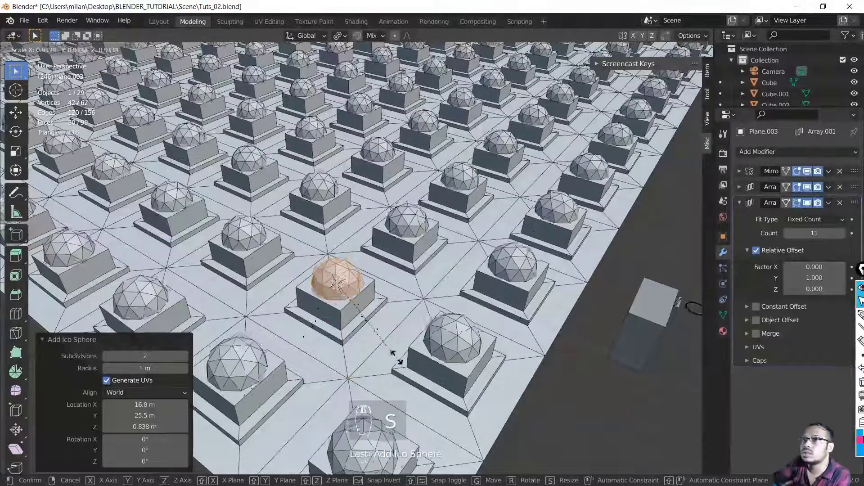
click(376, 328)
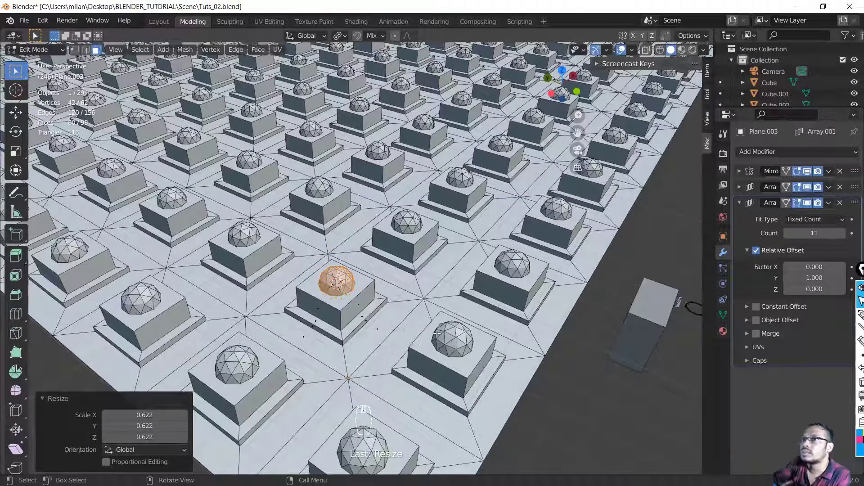
scroll(437, 333, up, 4)
scroll(437, 333, down, 10)
- Return to Object Mode and turn off the Wireframe overlay in the viewport
key(Tab)
click(704, 49)
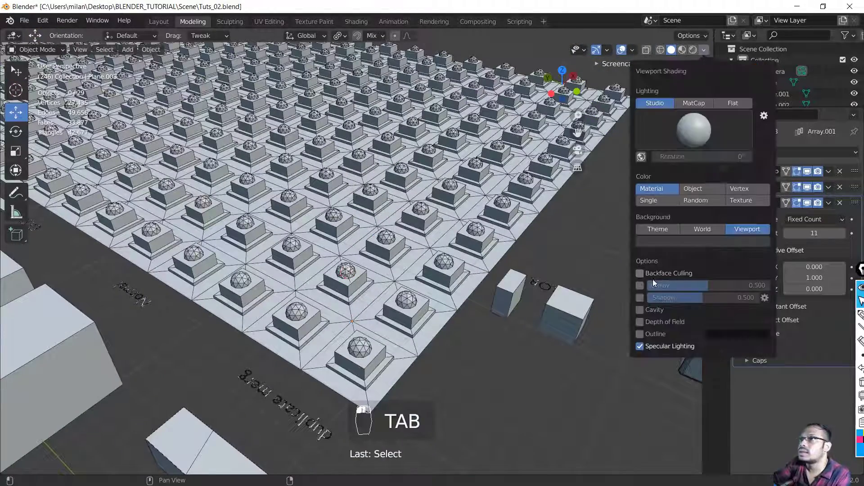
click(632, 51)
click(562, 237)
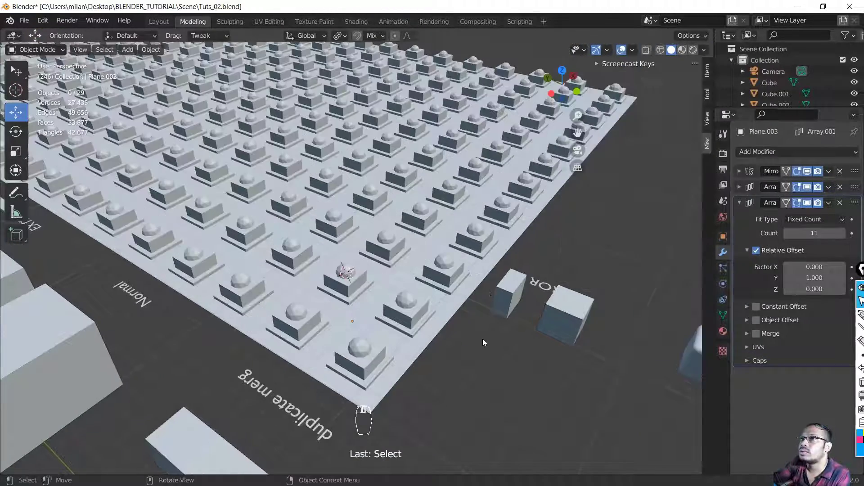
- Select the arrayed plane, inspect its domed tiles across the grid, and collapse the second Array modifier's Relative Offset settings
middle_drag(475, 285, 512, 289)
scroll(358, 291, up, 6)
scroll(378, 360, down, 4)
shift+middle_drag(378, 360, 473, 369)
scroll(218, 322, up, 4)
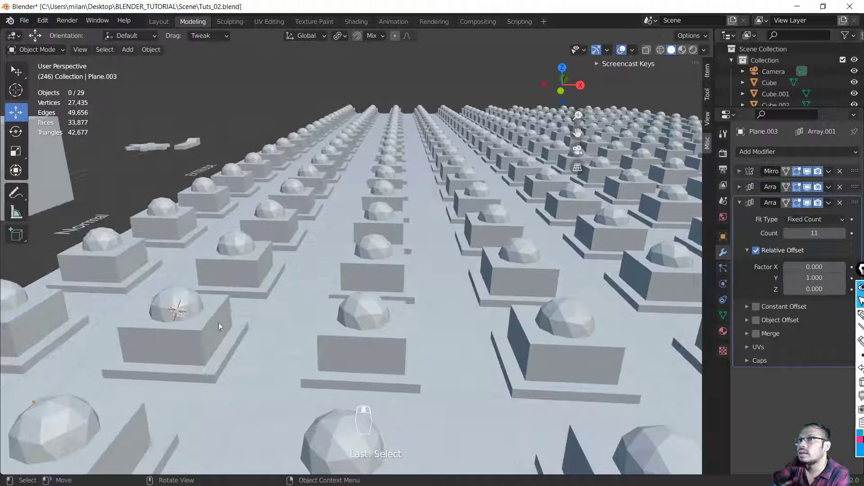
shift+middle_drag(218, 323, 284, 333)
click(283, 332)
scroll(285, 332, down, 2)
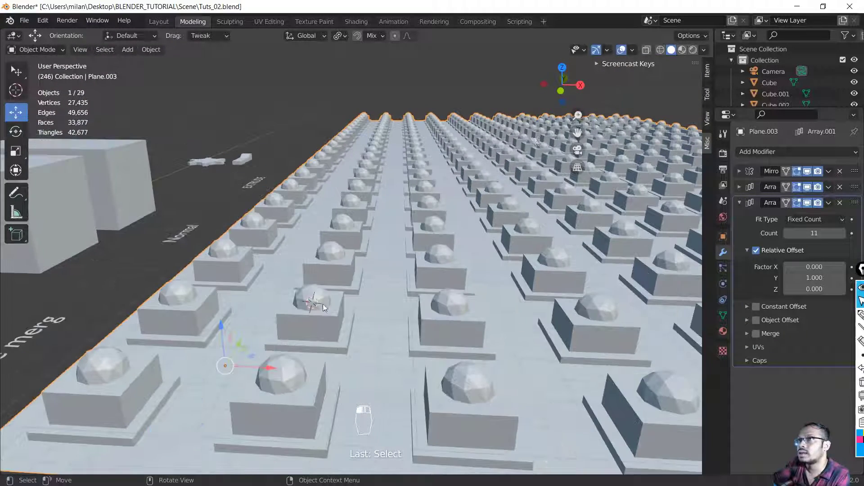
scroll(258, 354, down, 4)
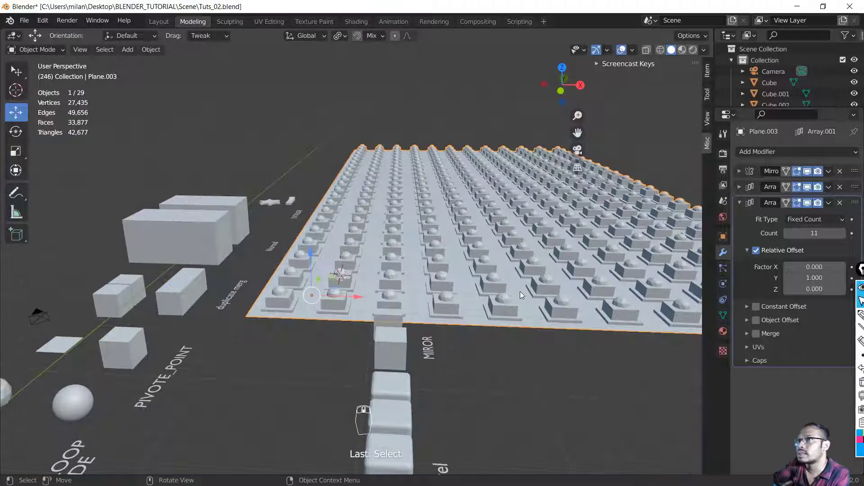
scroll(520, 291, up, 2)
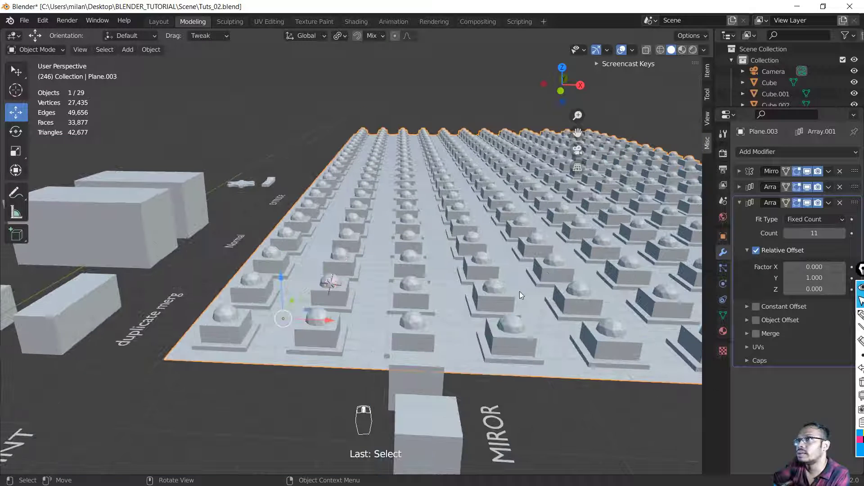
click(748, 251)
scroll(585, 342, down, 3)
scroll(601, 355, up, 2)
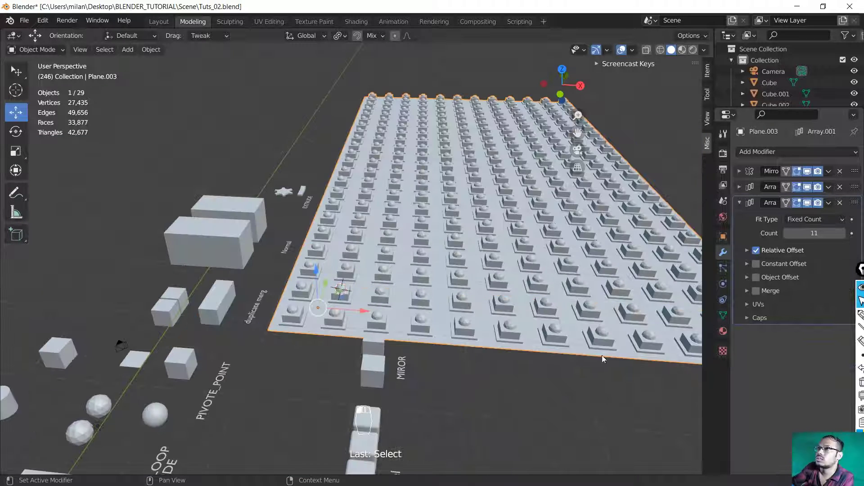
- Turn off viewport display for both Array modifiers and the Mirror modifier to isolate the base tile
click(808, 187)
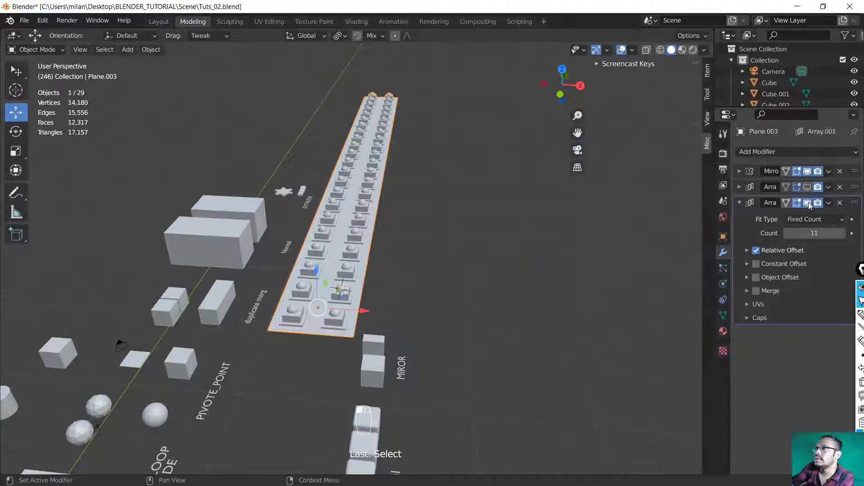
click(809, 202)
click(810, 171)
scroll(380, 326, up, 8)
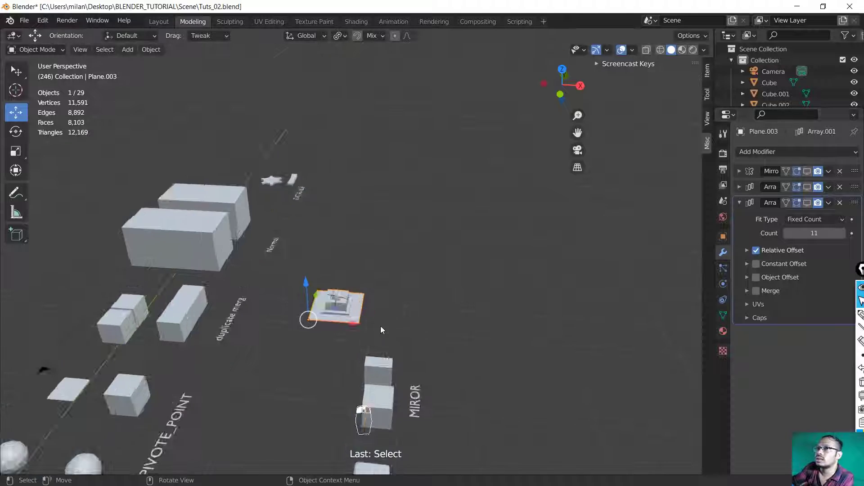
scroll(496, 191, down, 8)
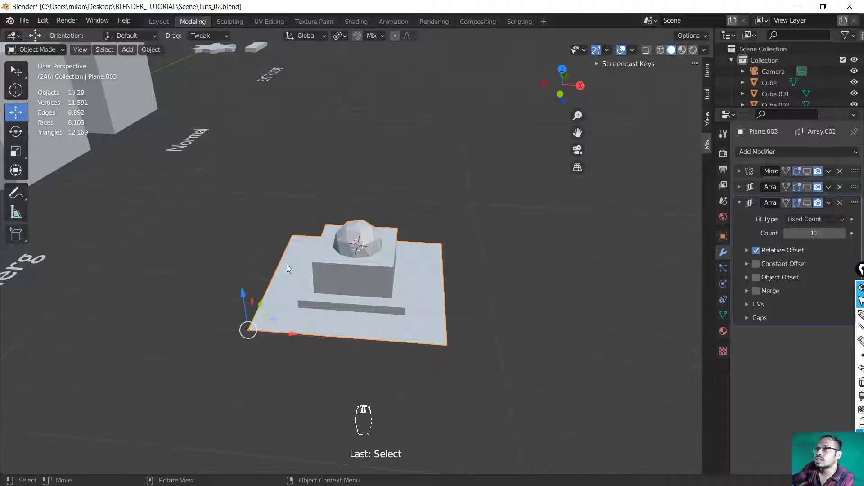
- Toggle viewport display of the Mirror and both Array modifiers on and off to compare the grid with the base tile
click(807, 174)
click(807, 188)
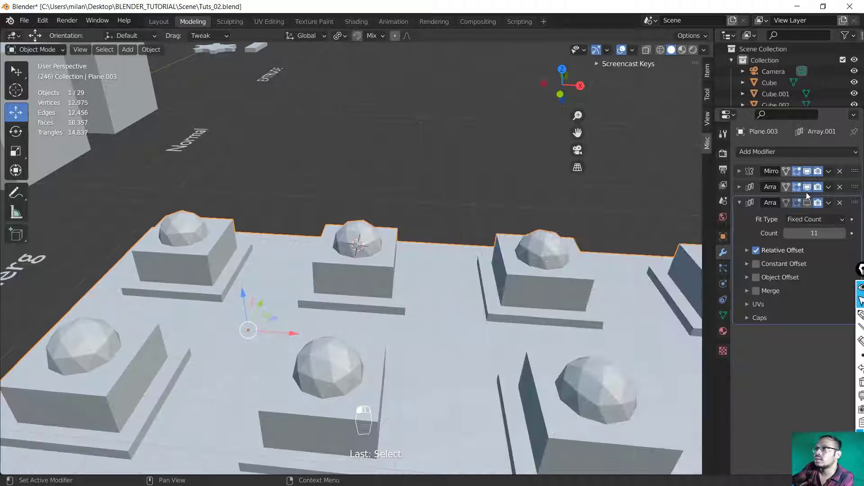
click(808, 201)
click(808, 174)
click(808, 187)
click(808, 201)
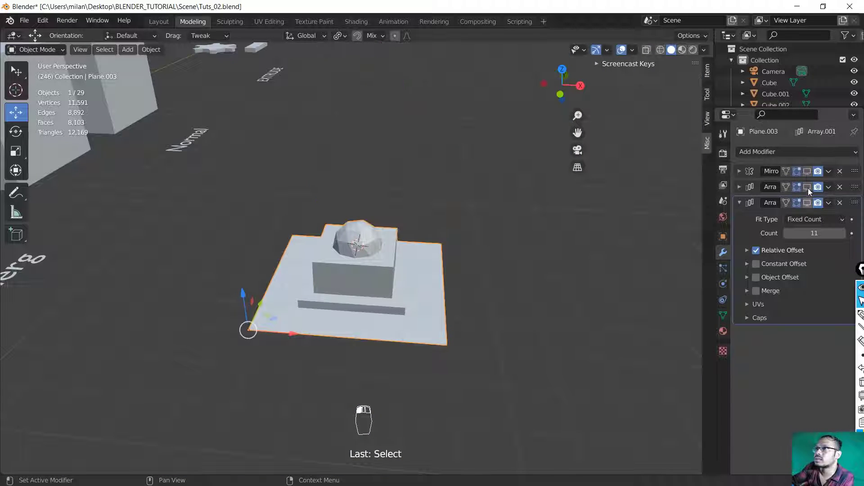
click(808, 173)
click(806, 202)
click(807, 188)
click(807, 172)
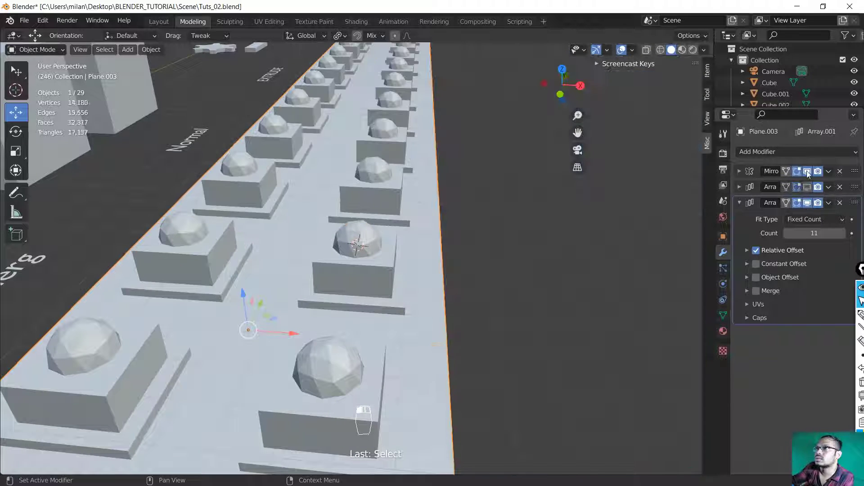
click(807, 187)
click(808, 202)
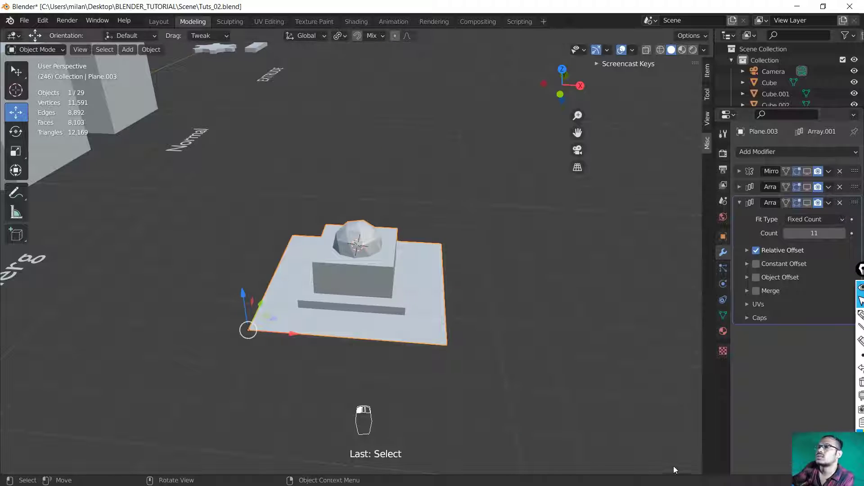